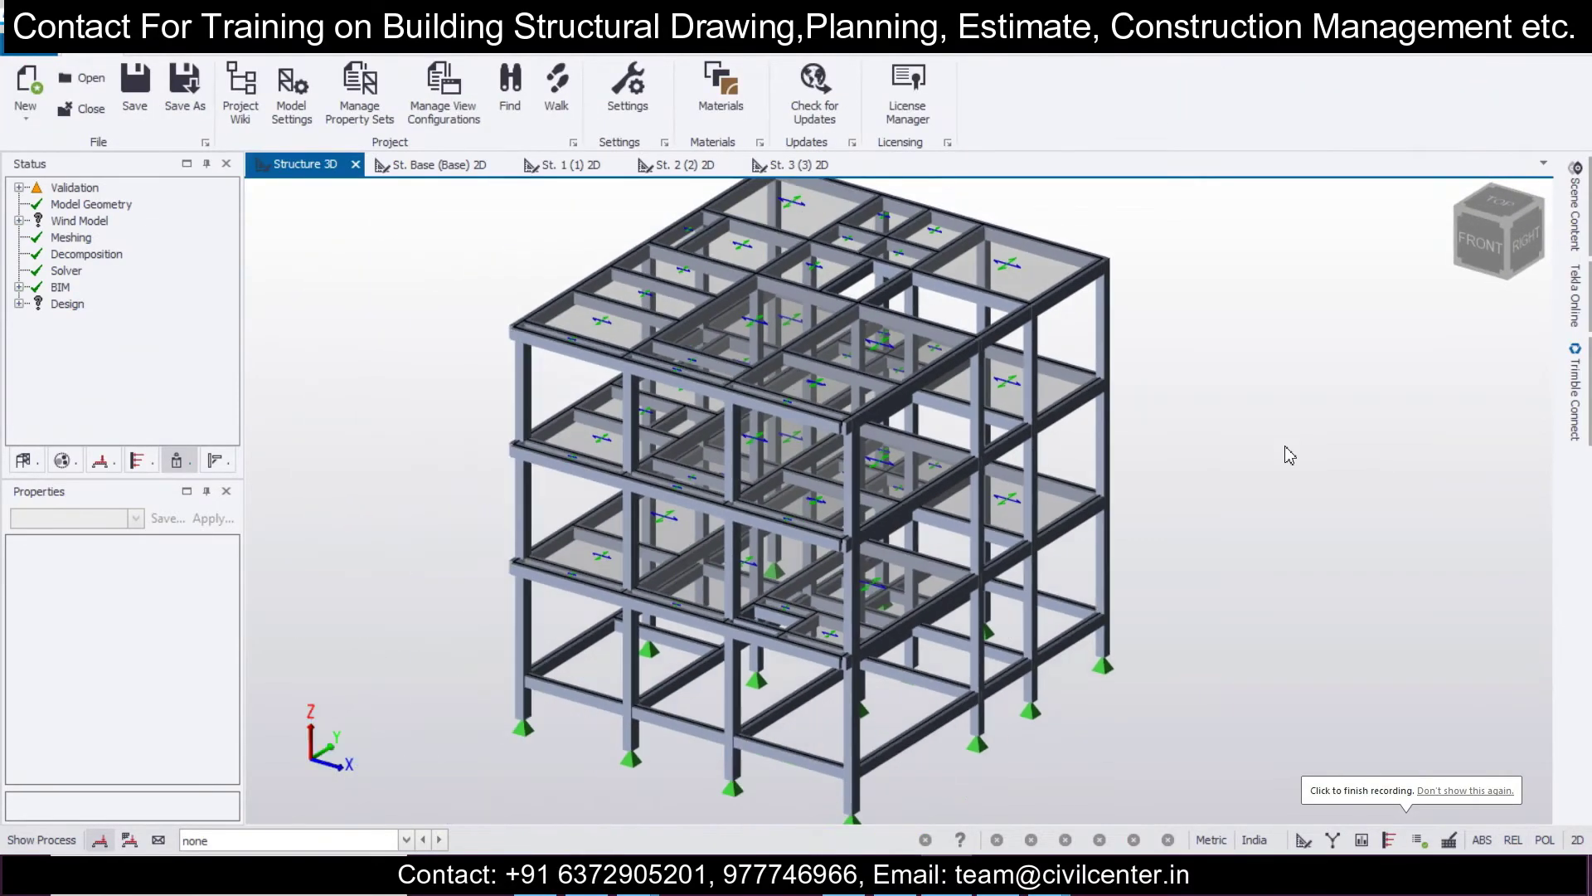
# - Orbit the G+3 frame model in the 3D view toward a top-down angle
pyautogui.moveTo(1285, 437); pyautogui.dragTo(1280, 515, button='middle')
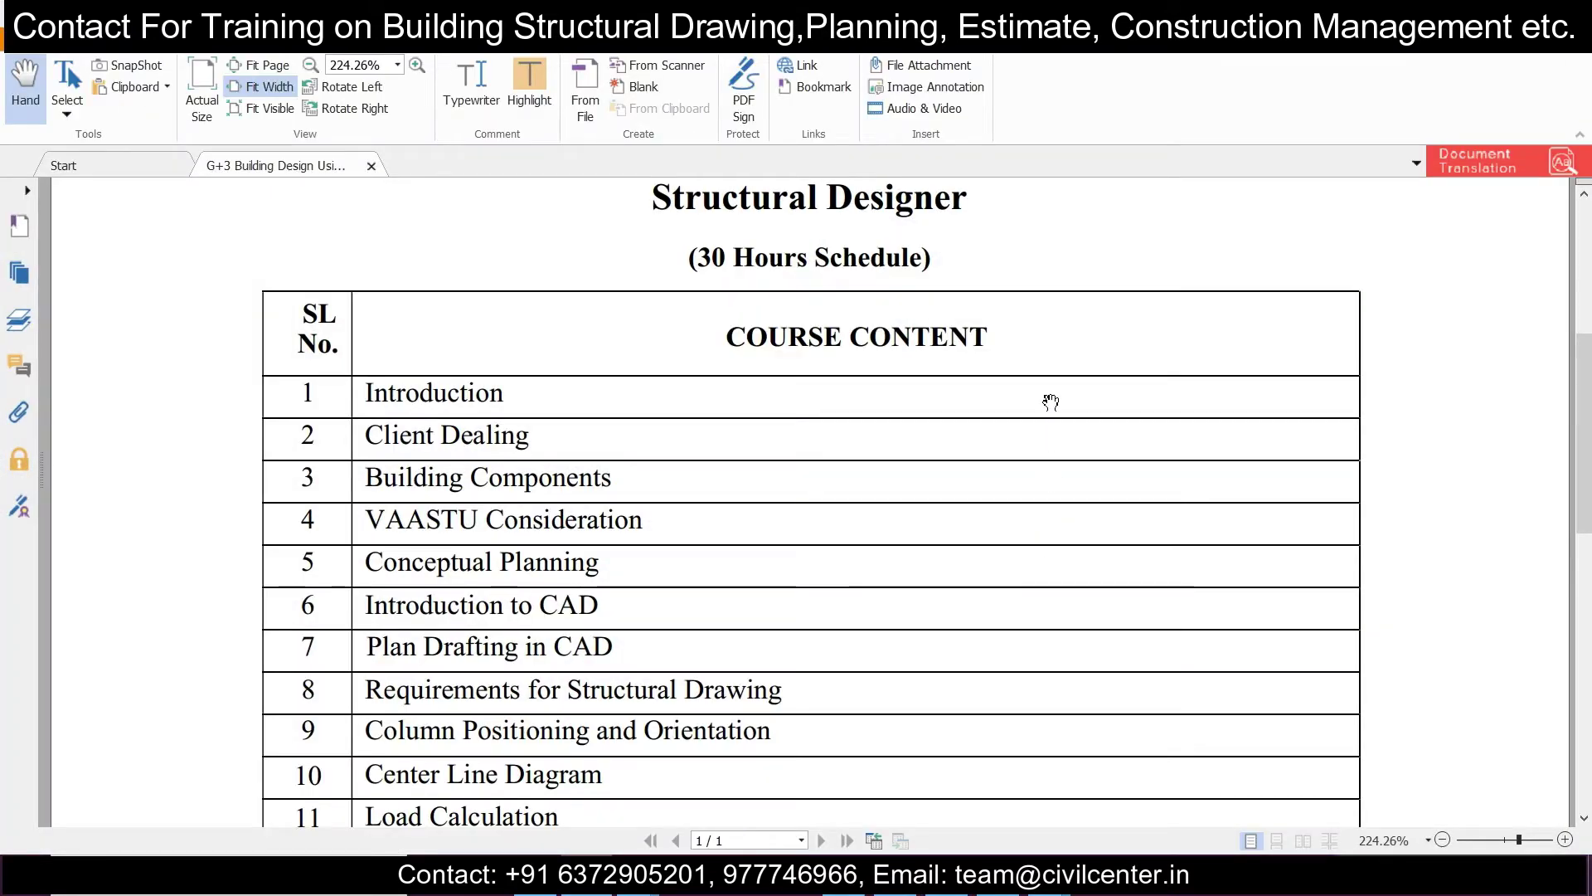
# - Scroll the Foxit course content table down to item 20, Structural Drawing
pyautogui.scroll(2, 1050, 380)
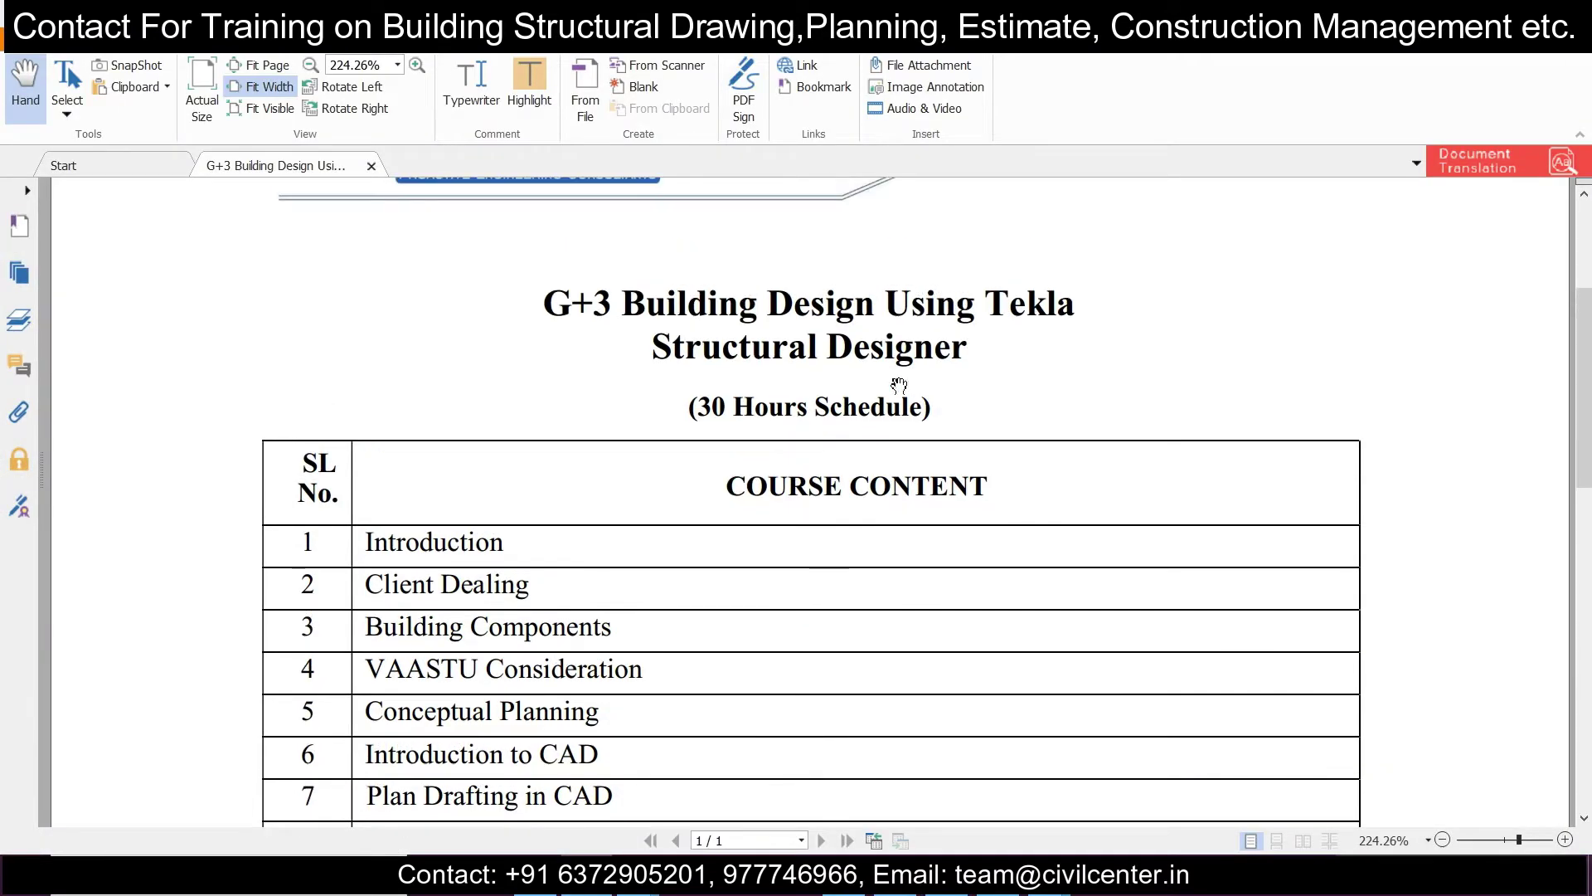
pyautogui.scroll(-3, 917, 408)
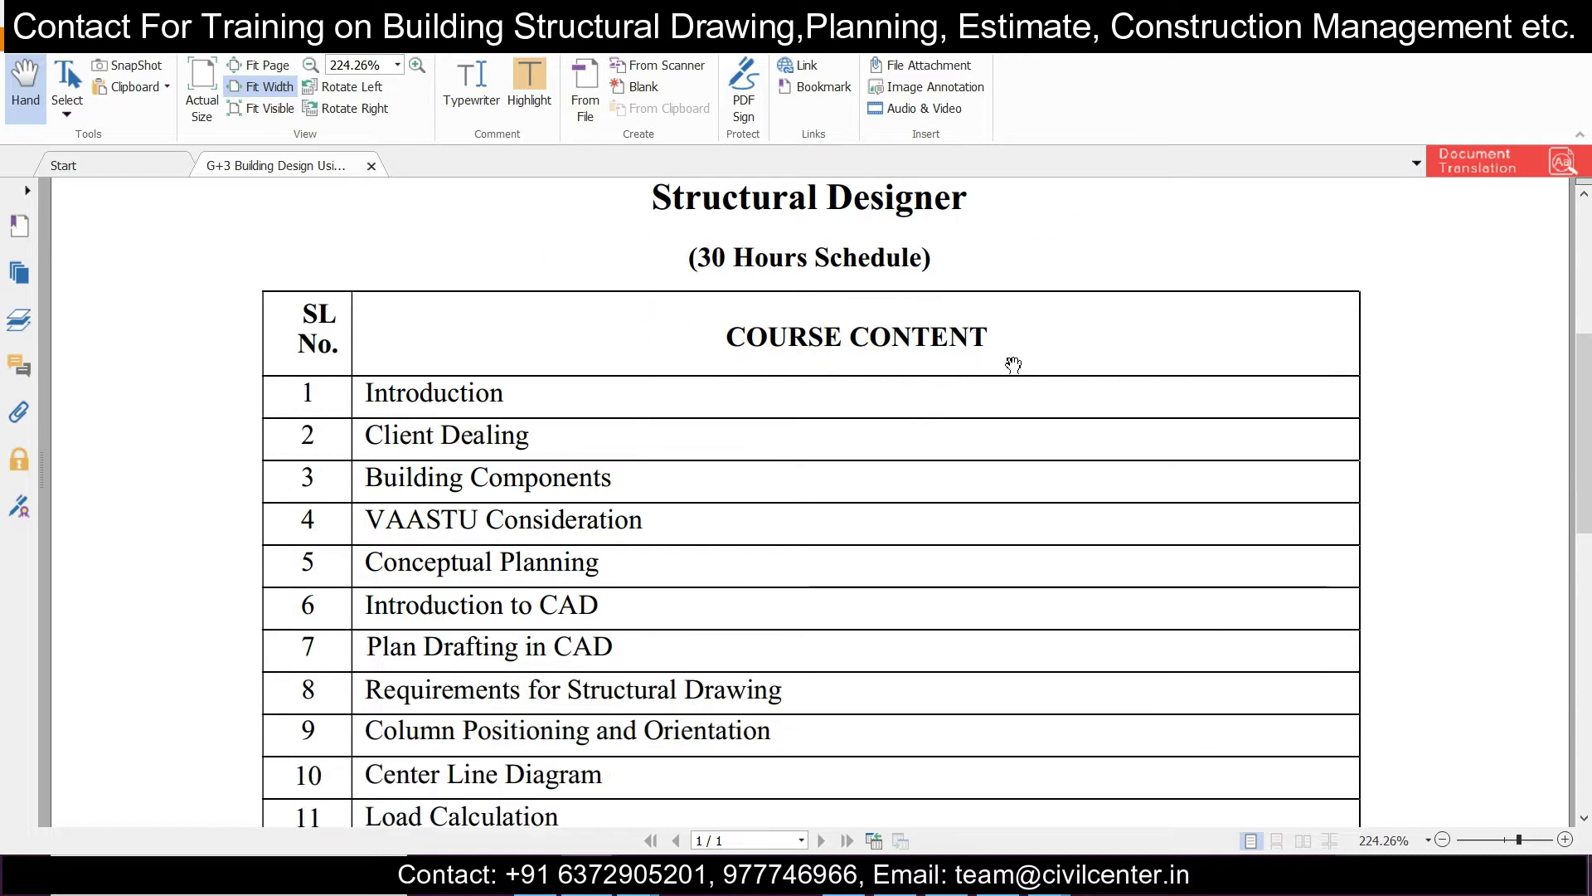
pyautogui.scroll(-2, 840, 361)
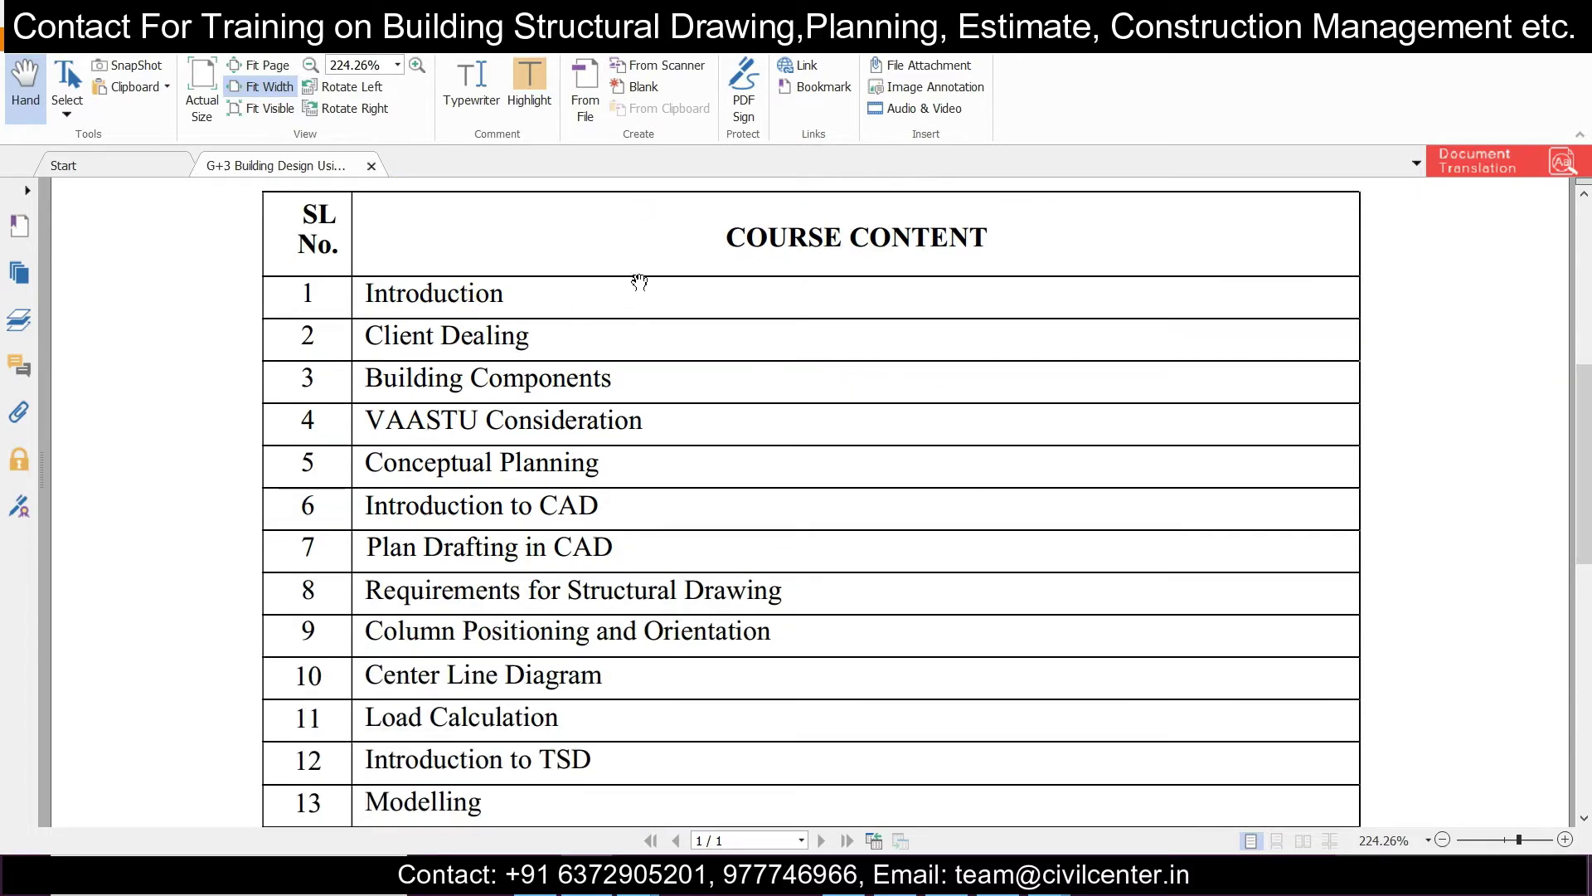
pyautogui.scroll(-1, 471, 246)
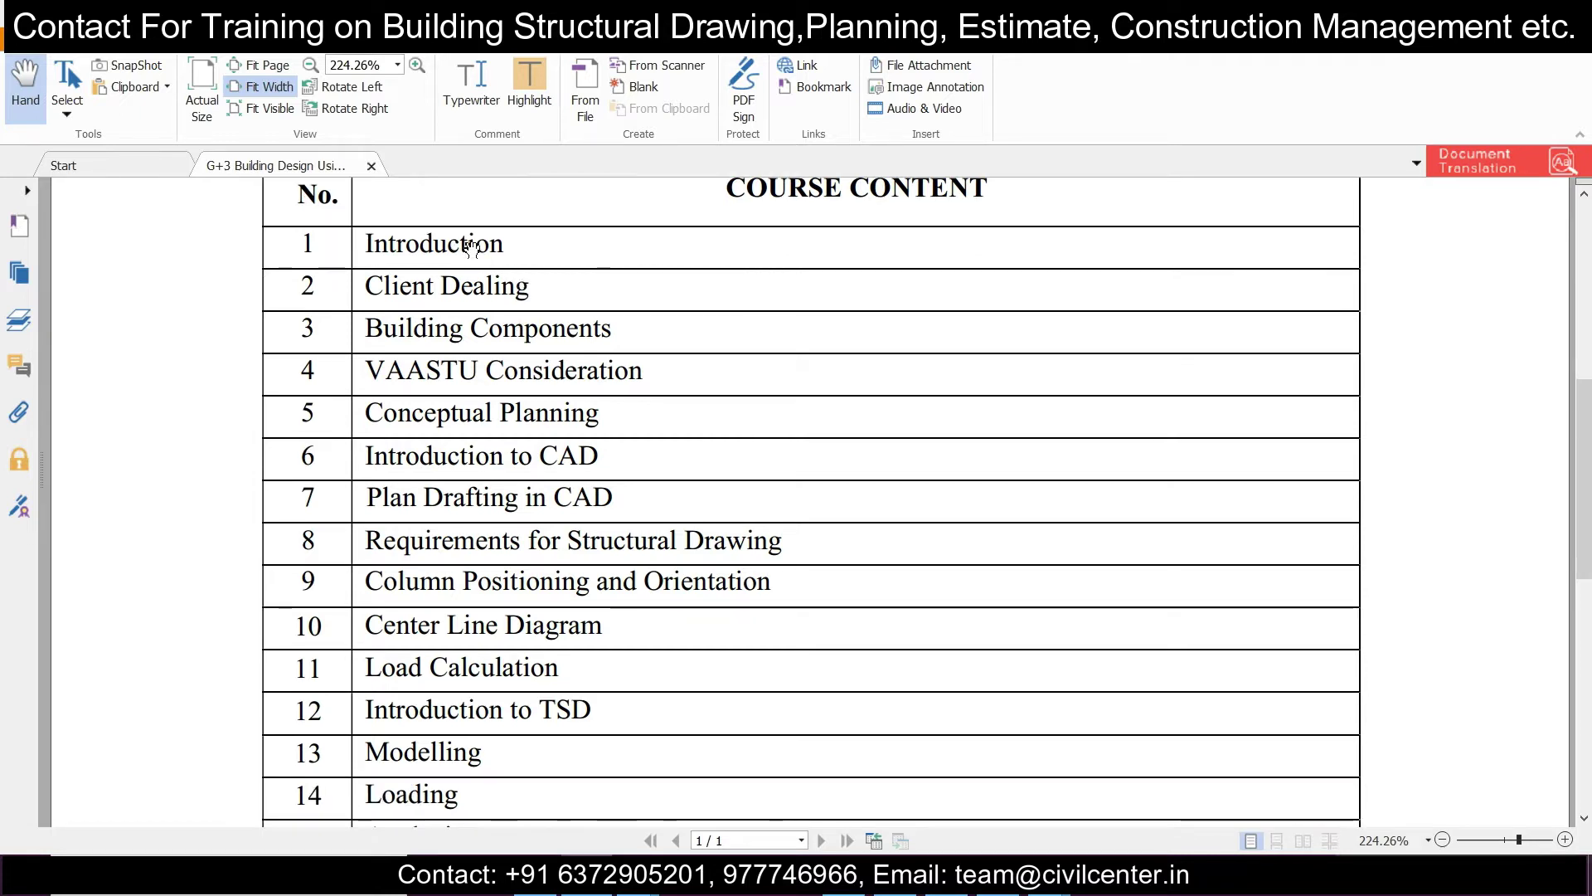
pyautogui.scroll(1, 572, 365)
pyautogui.scroll(-2, 578, 365)
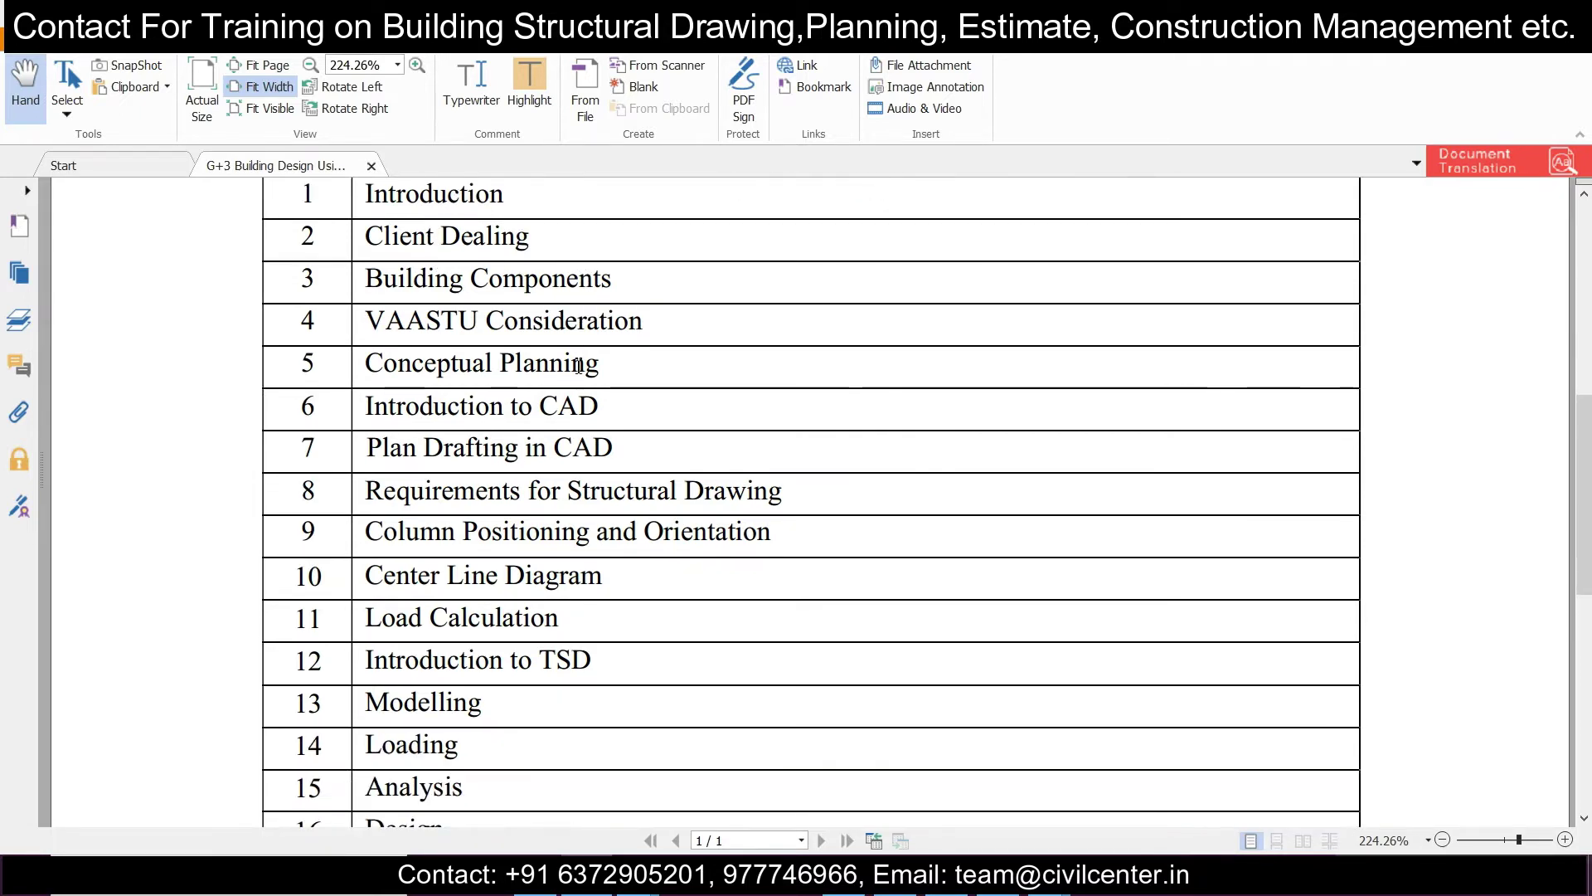
pyautogui.scroll(-1, 578, 366)
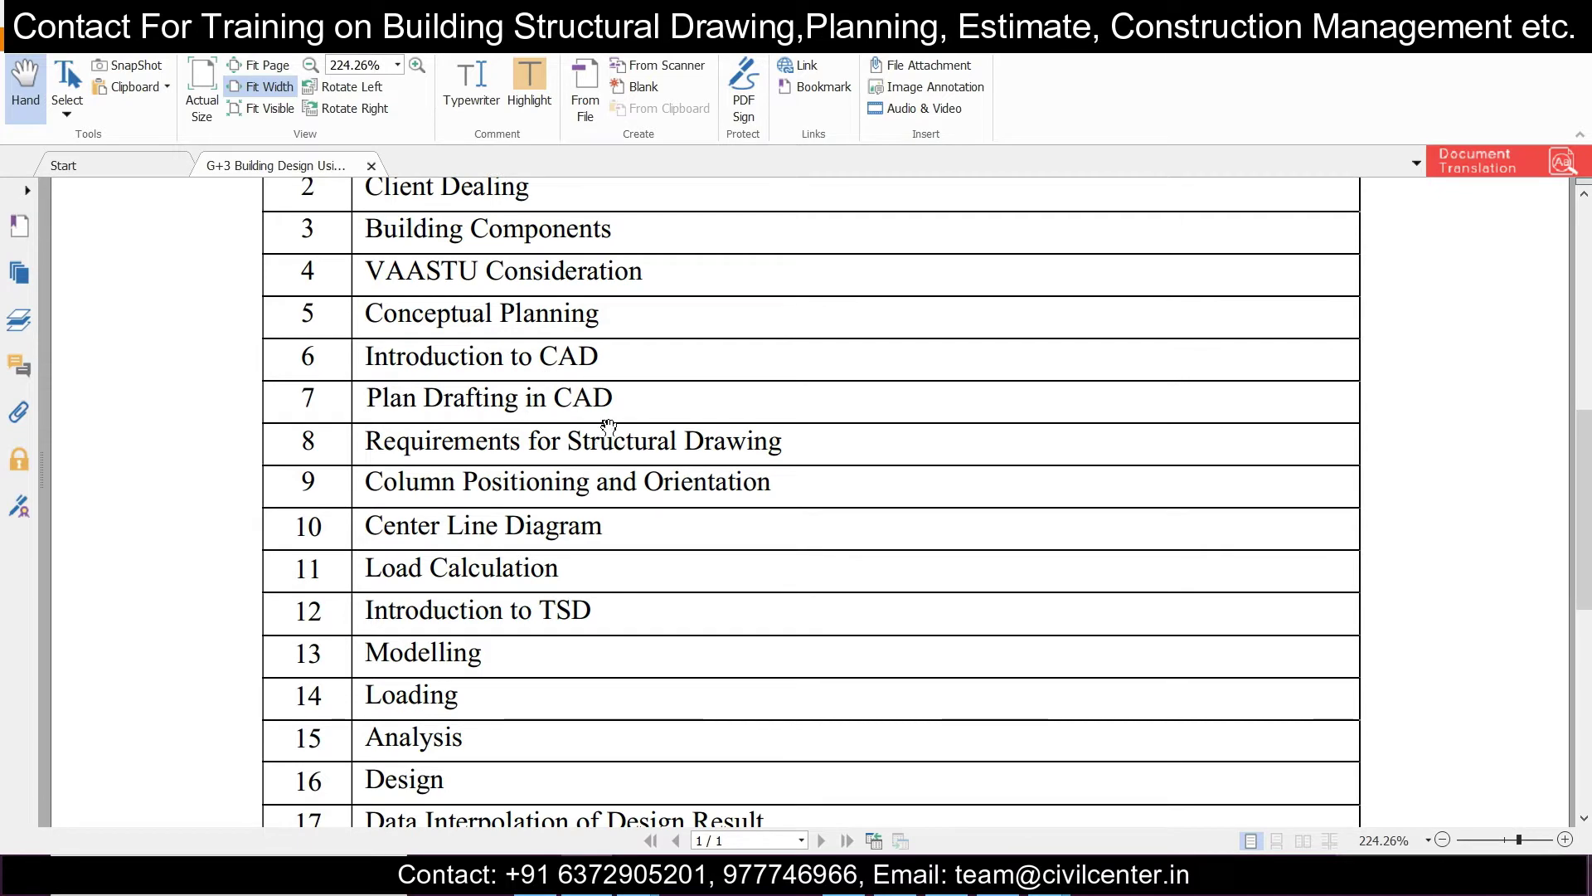
pyautogui.scroll(-2, 614, 415)
pyautogui.scroll(-2, 672, 358)
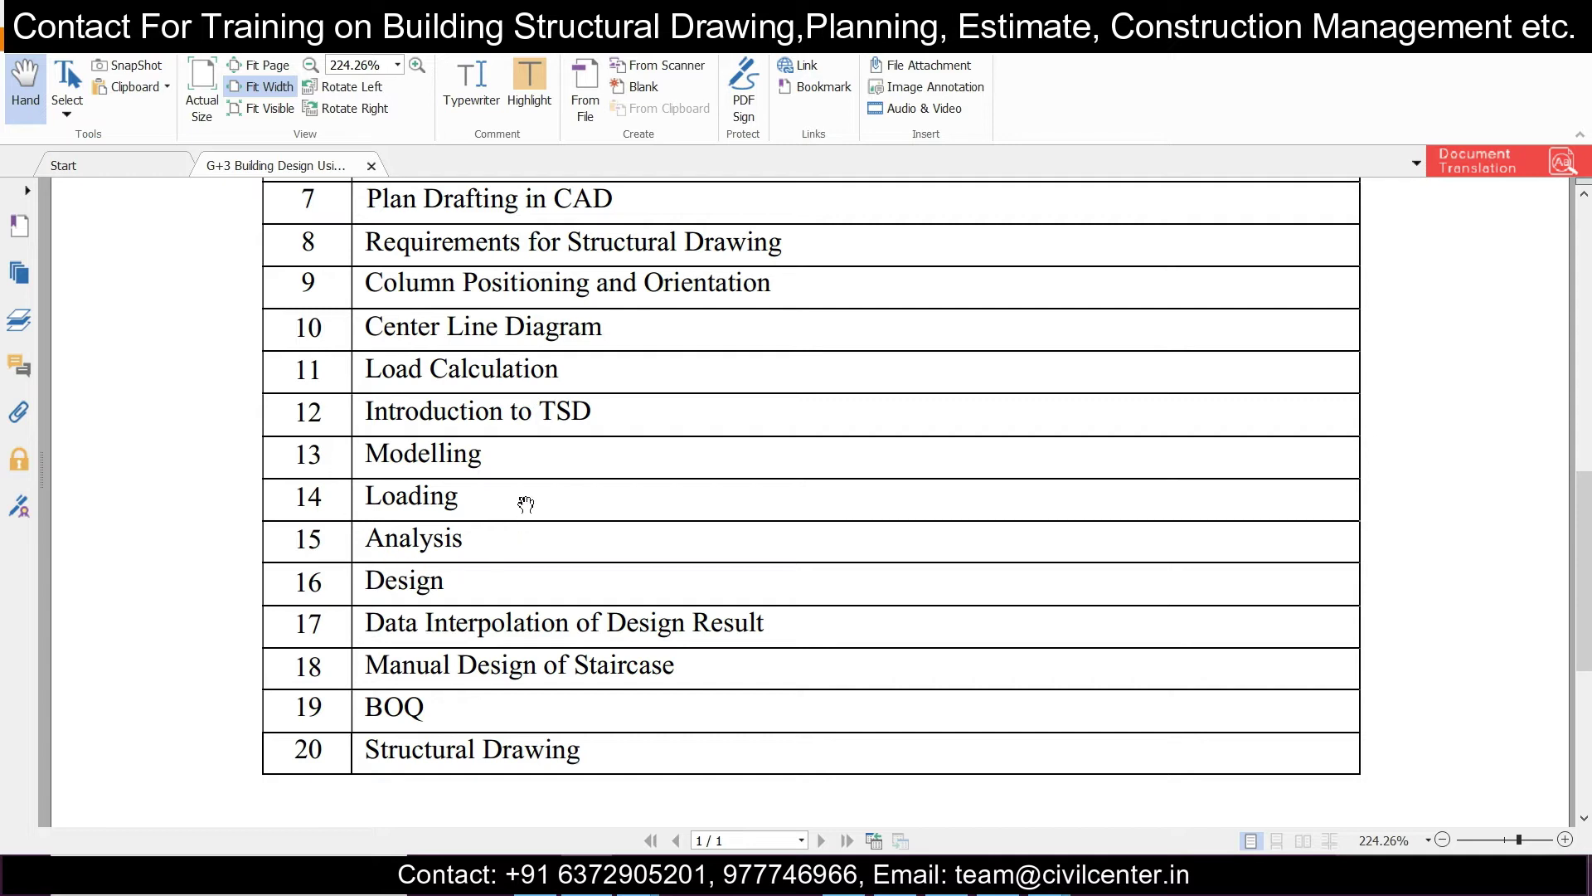
pyautogui.scroll(-2, 527, 494)
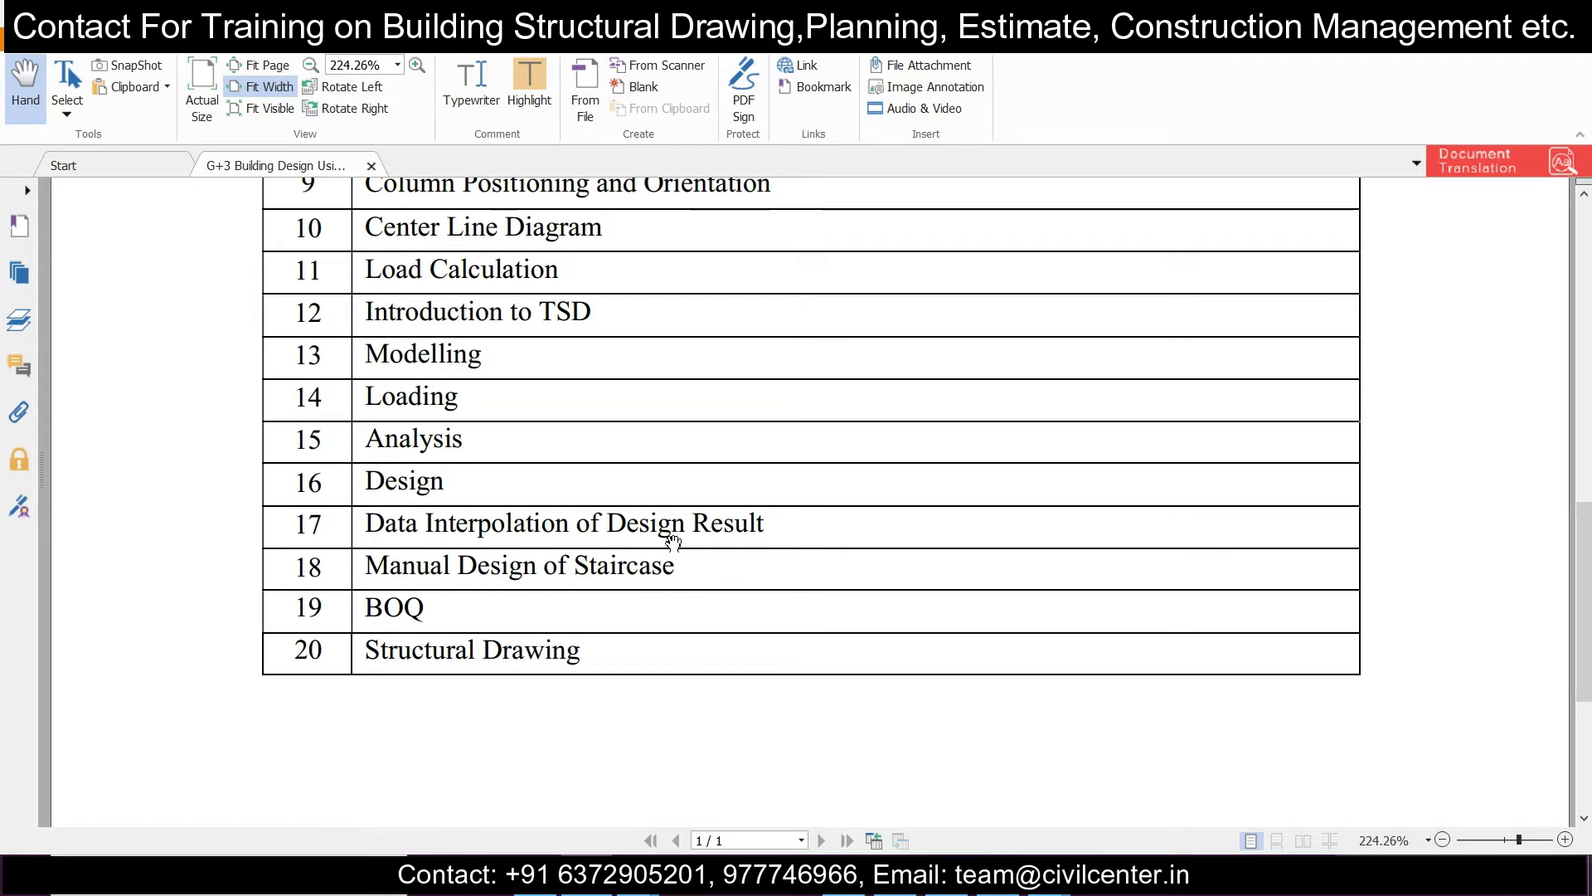
pyautogui.scroll(-1, 346, 541)
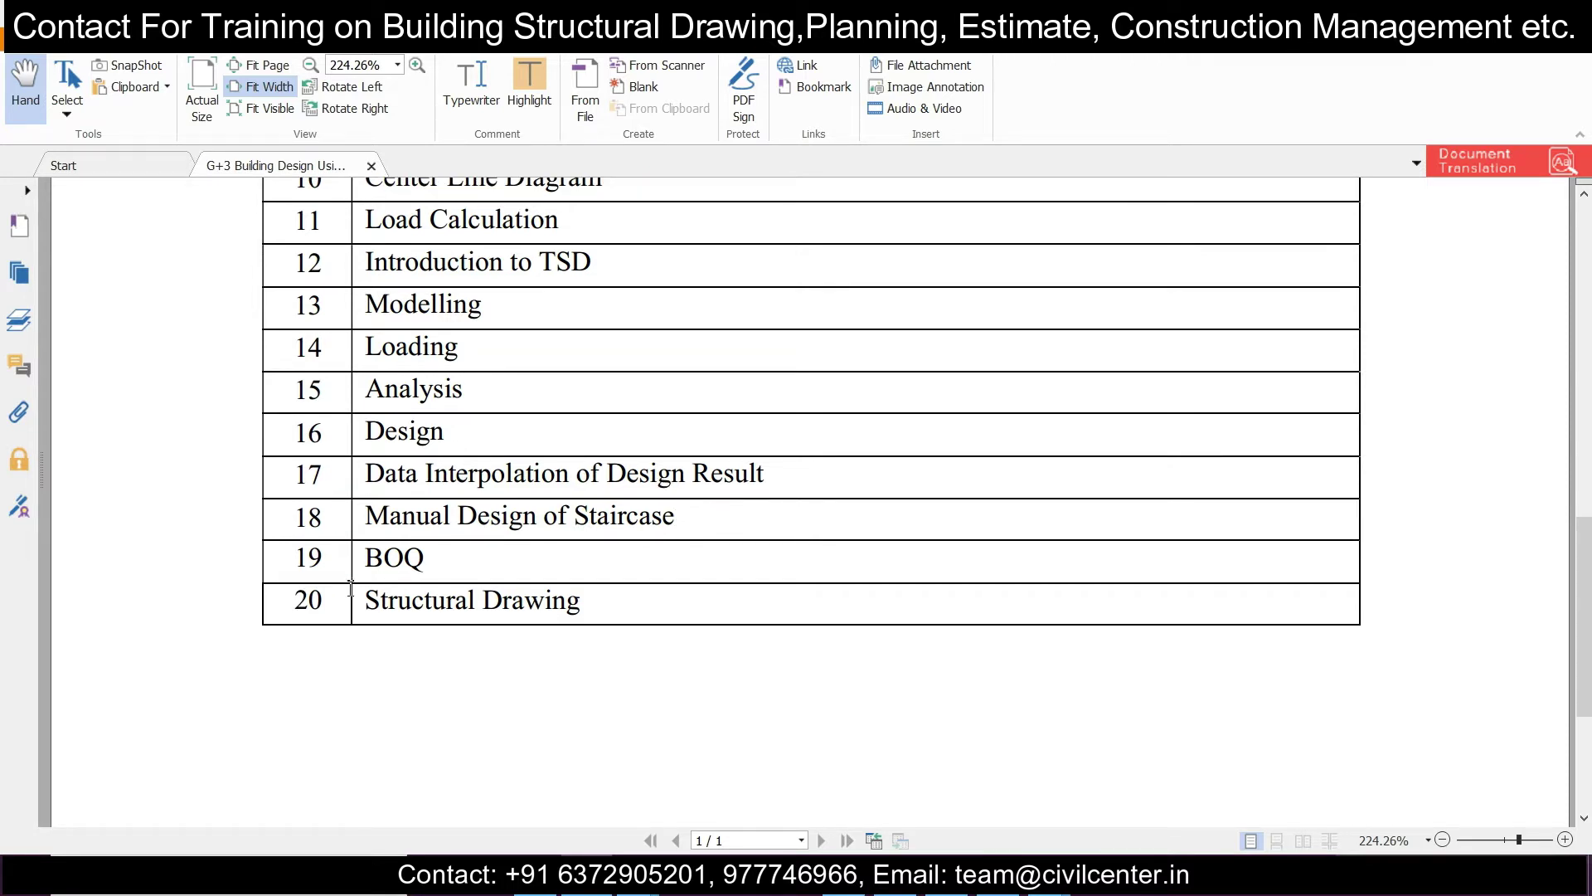
pyautogui.scroll(10, 531, 573)
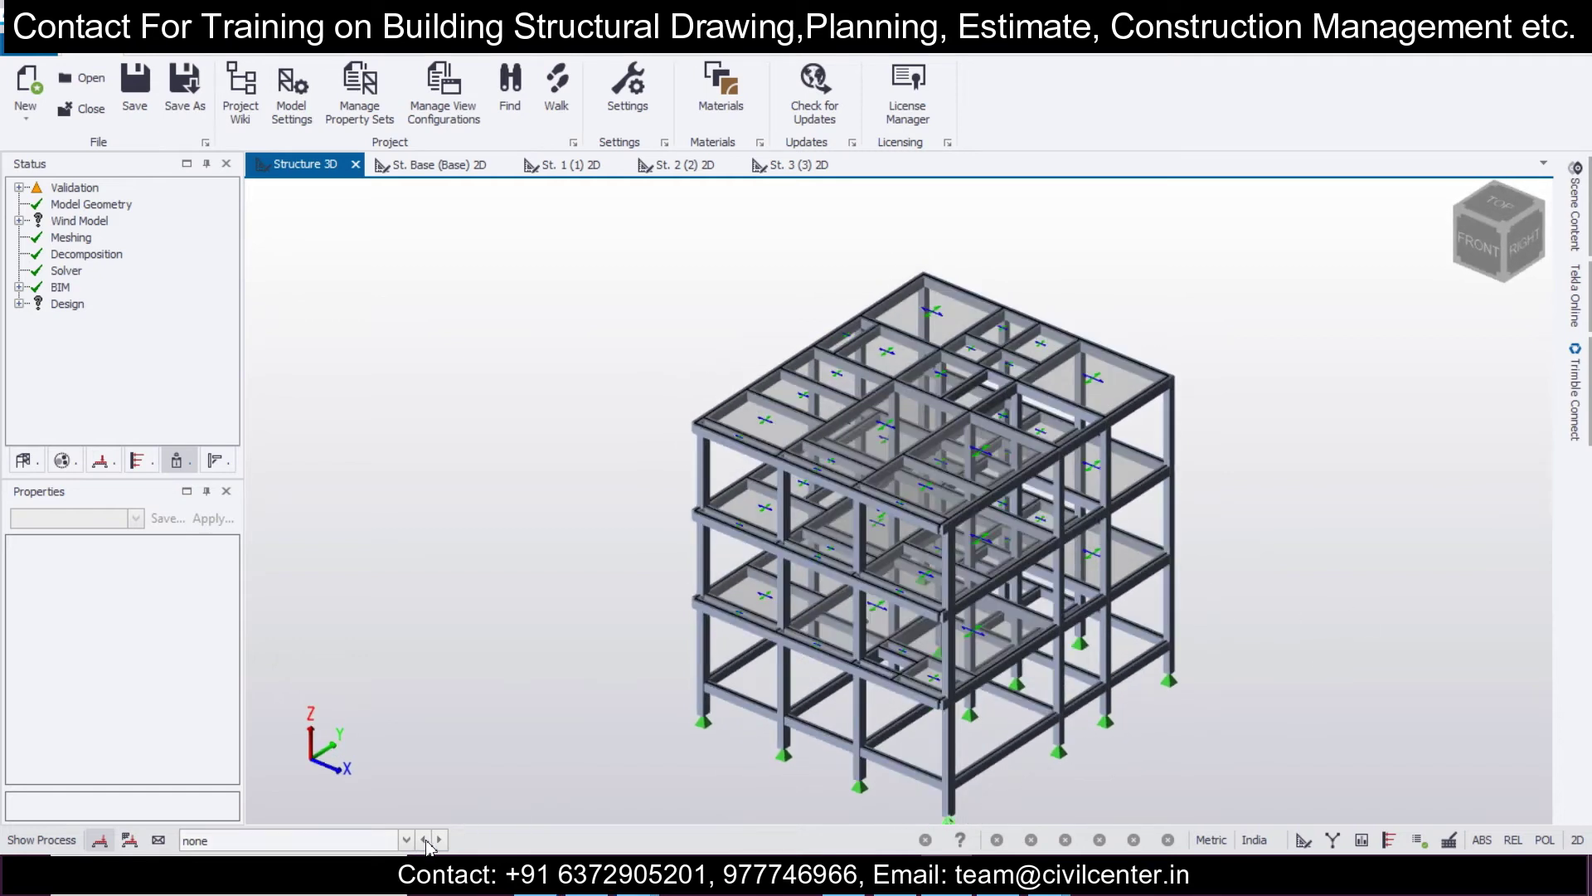
pyautogui.click(407, 840)
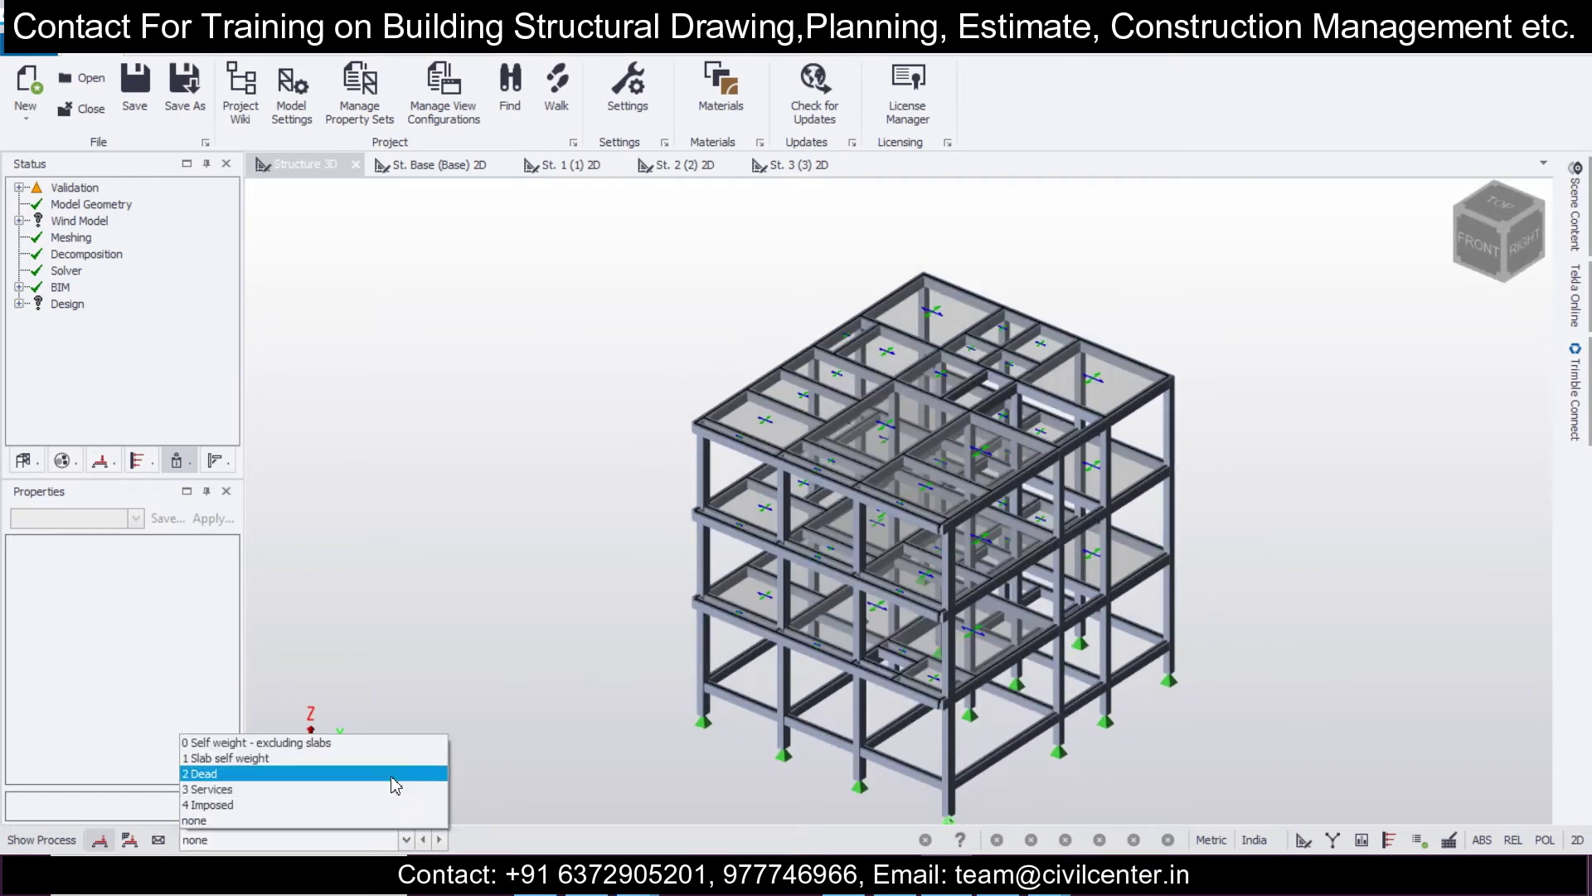
pyautogui.click(395, 781)
pyautogui.click(378, 840)
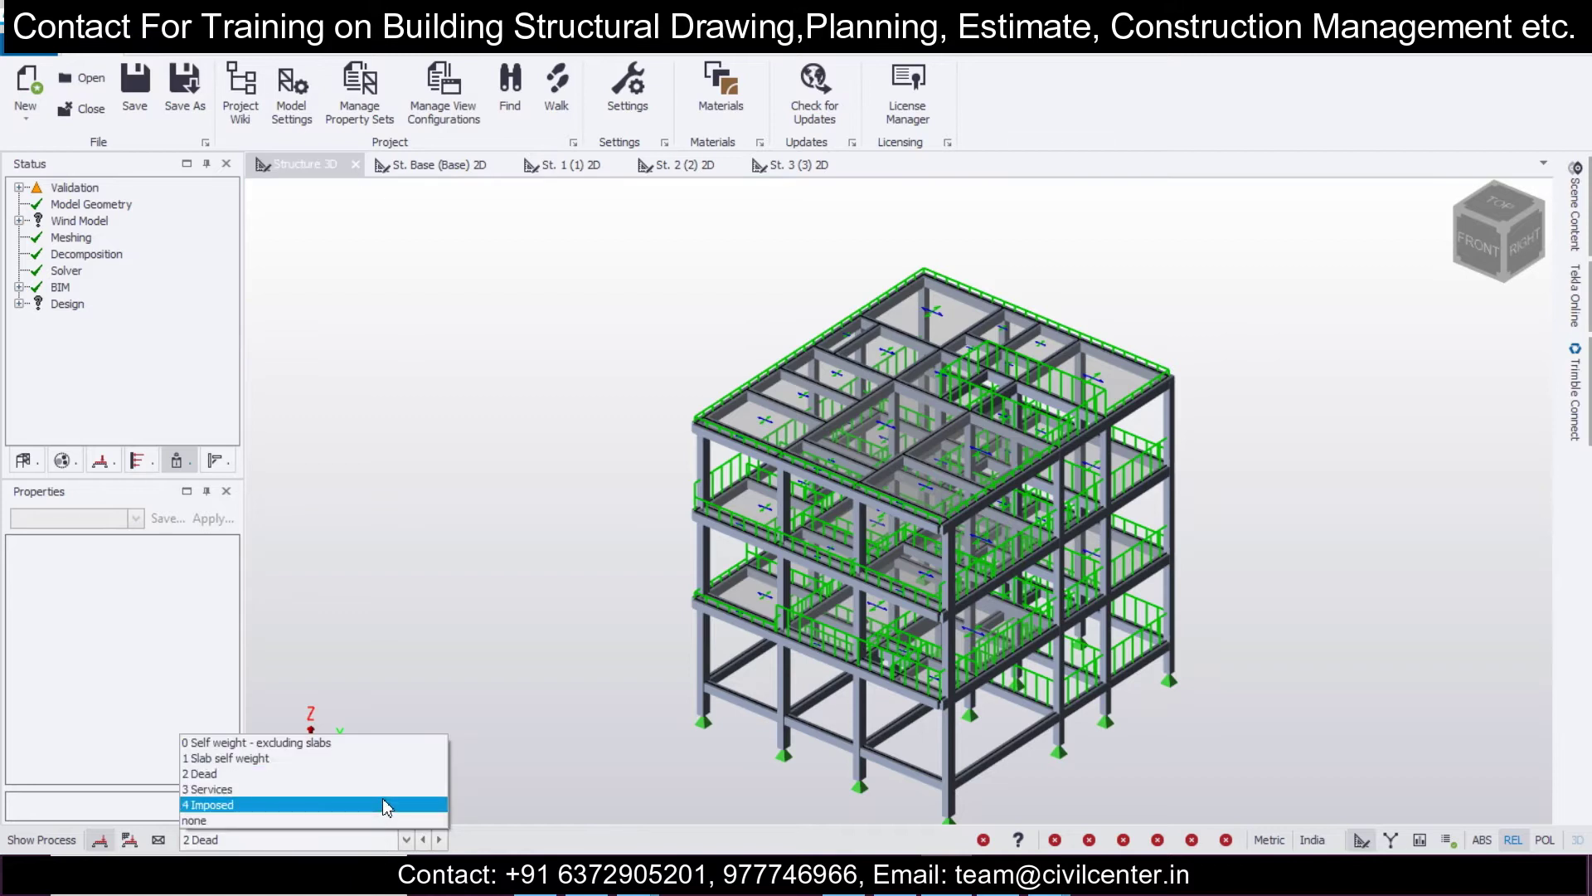
pyautogui.click(386, 807)
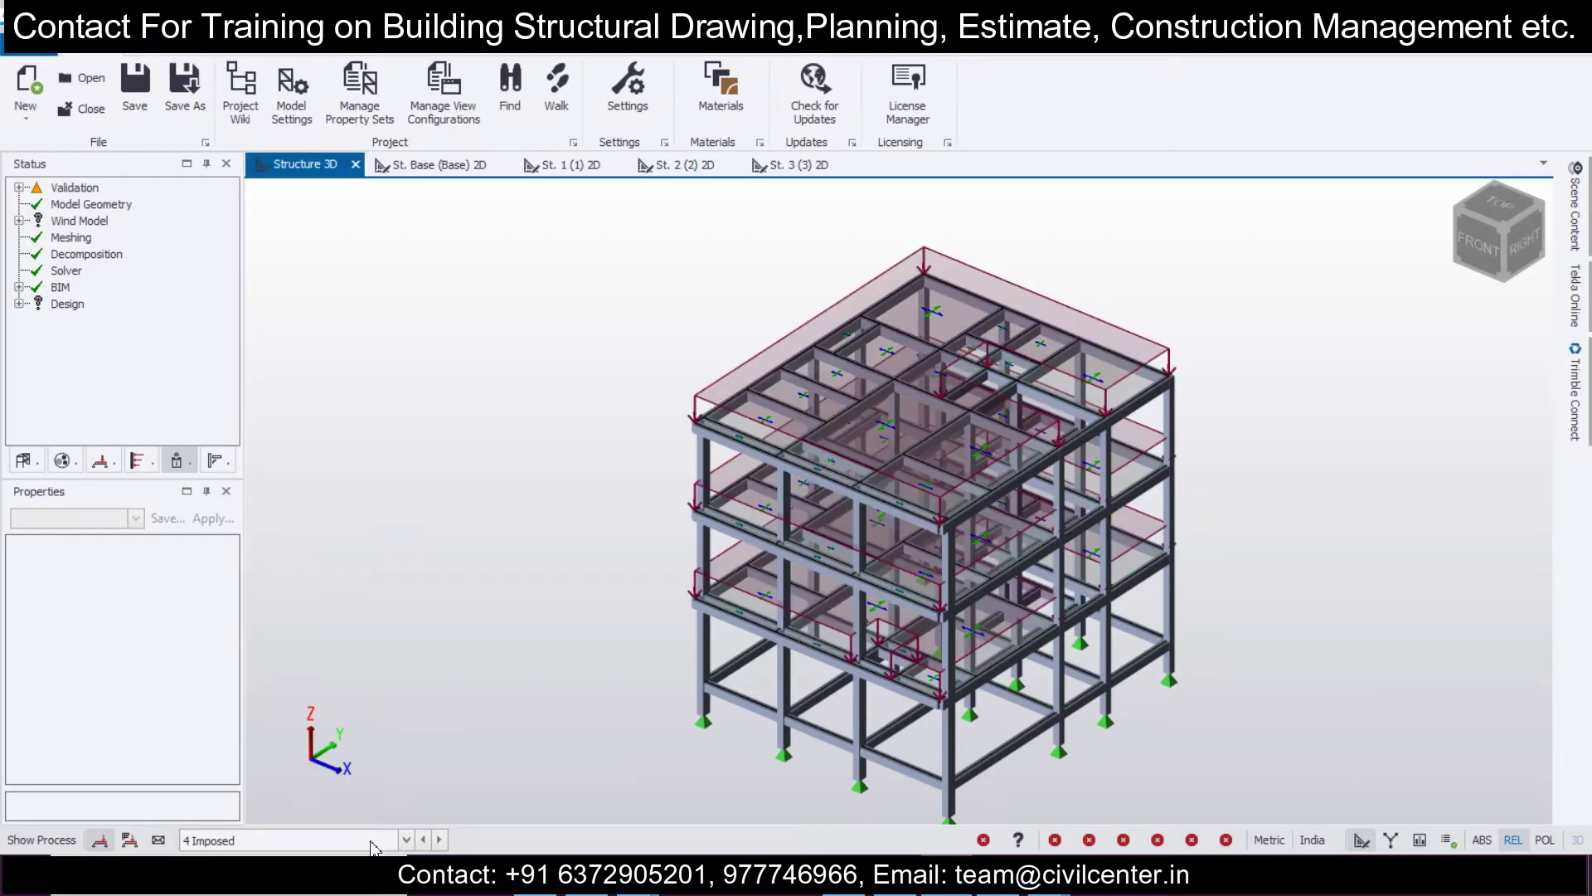
pyautogui.click(374, 840)
pyautogui.click(374, 820)
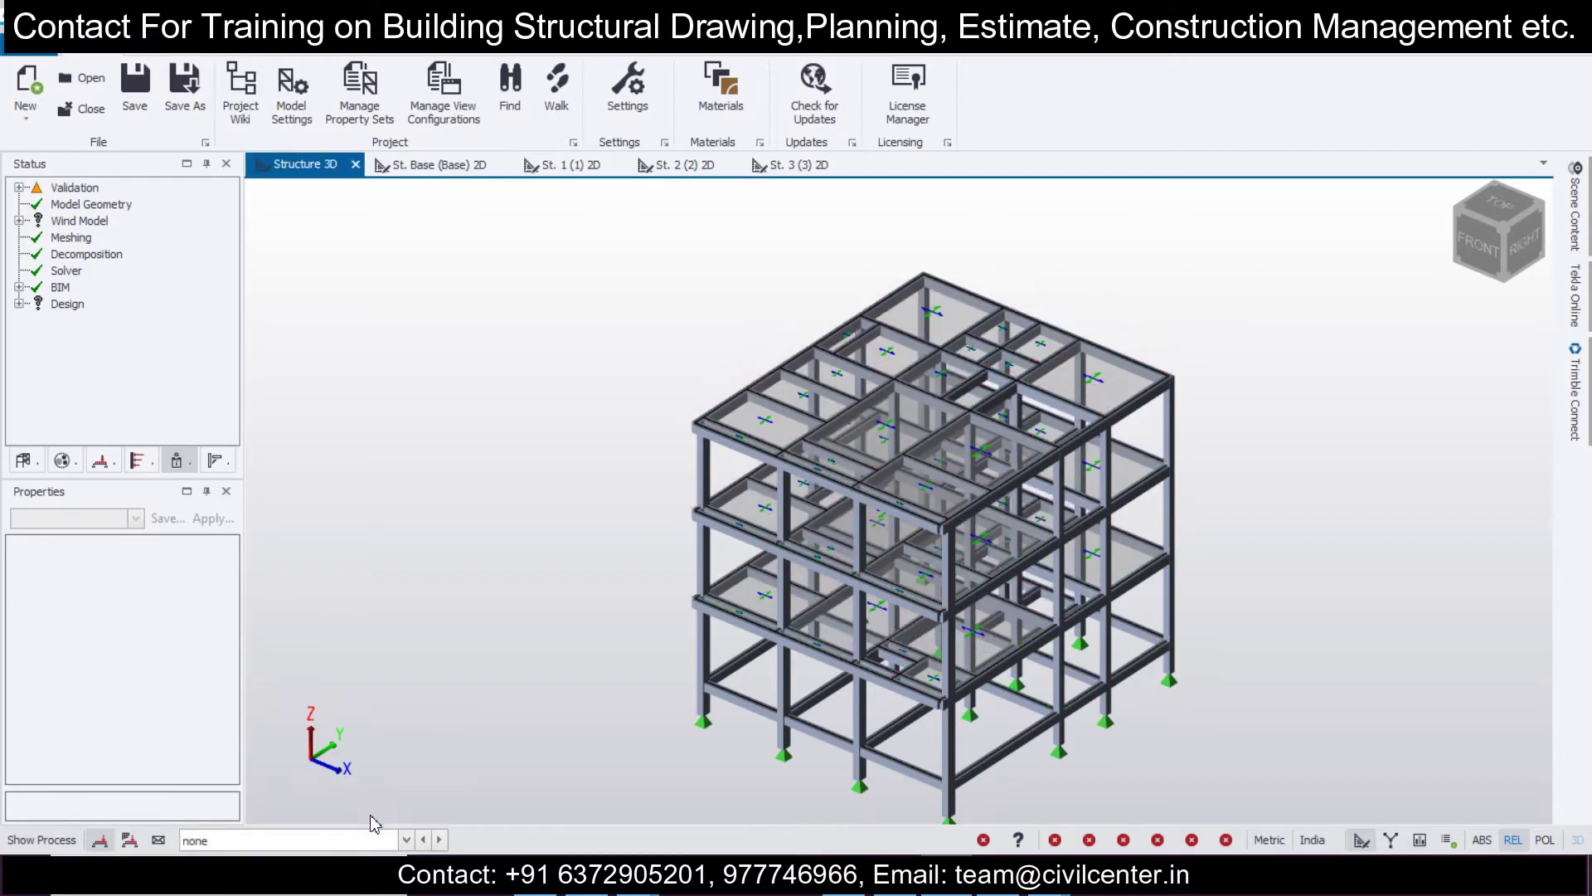
# - Launch the Seismic Wizard from the Loads tab, keeping the code spectra defaults
pyautogui.click(413, 57)
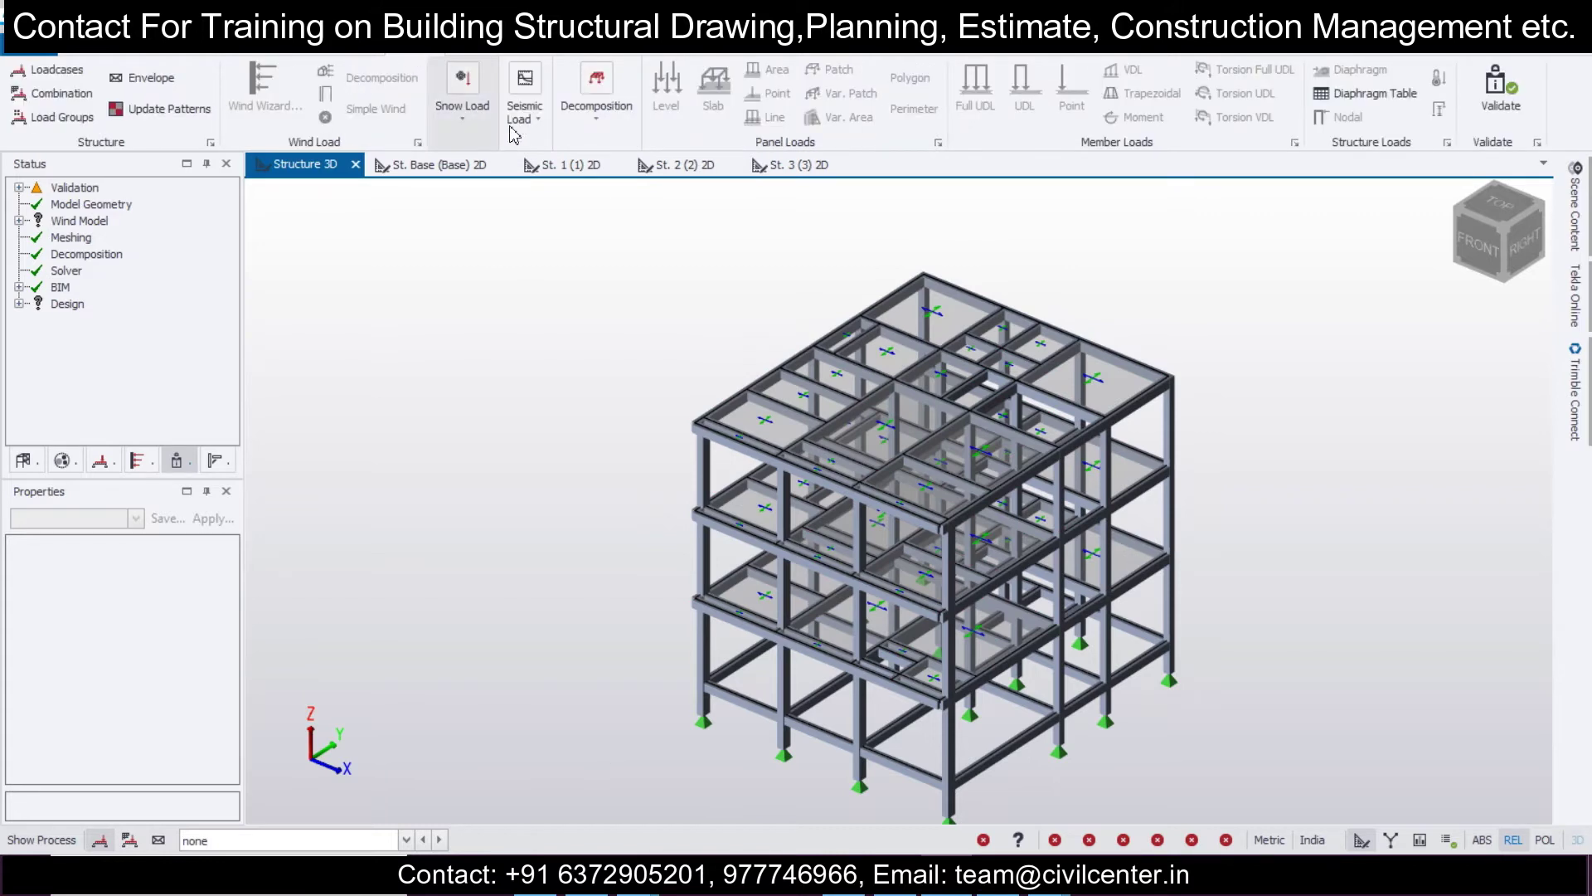
pyautogui.click(525, 95)
pyautogui.click(532, 205)
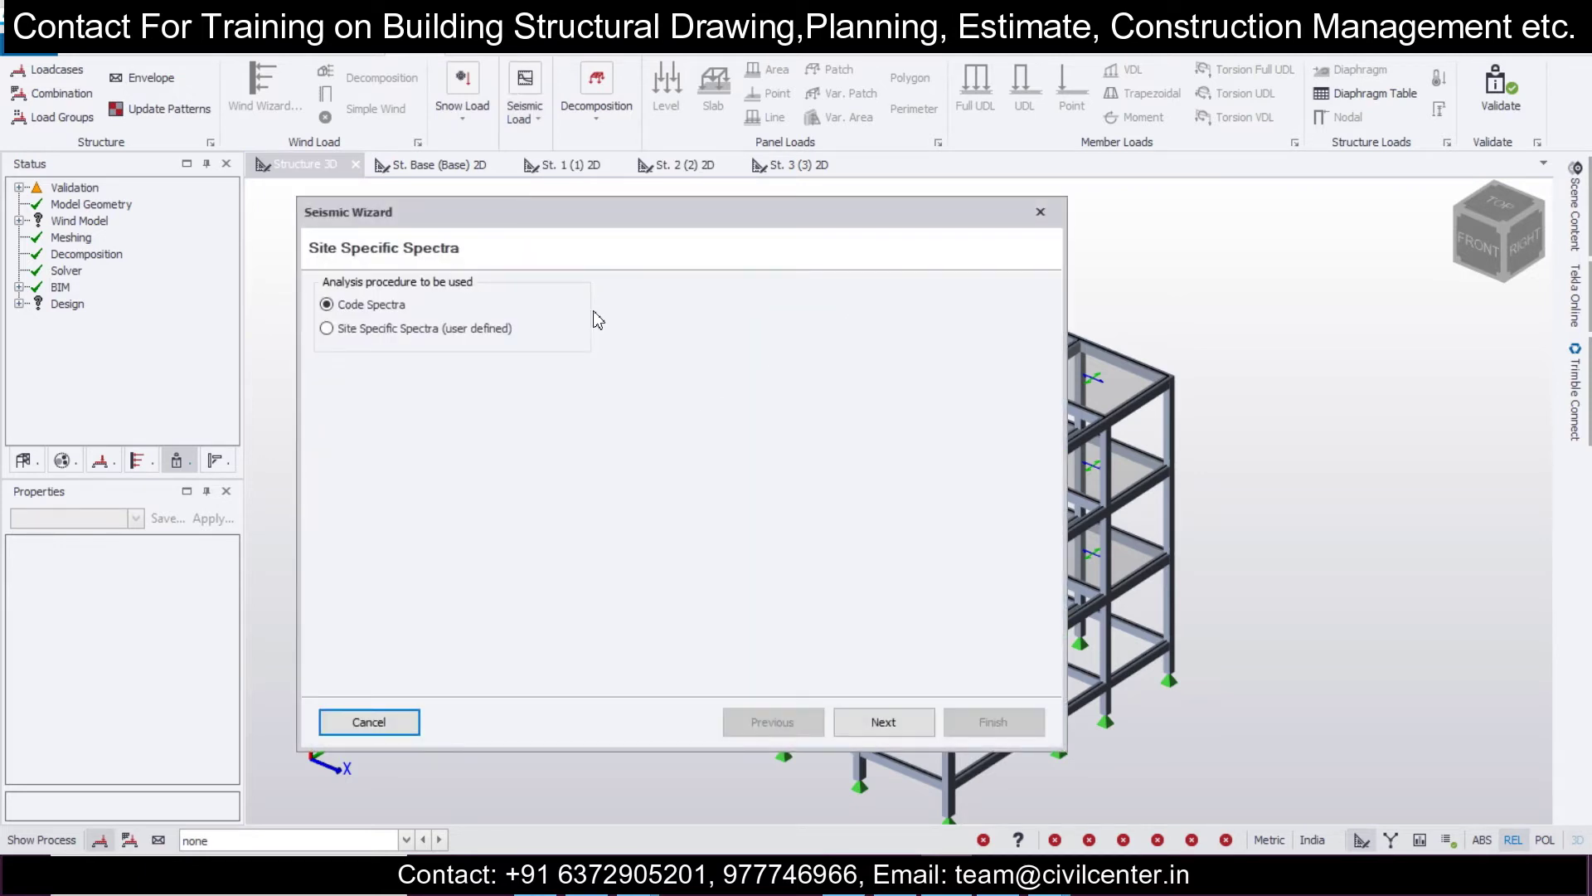
pyautogui.click(881, 721)
# - Ignore seismic at St. Base and below and set the importance factor to 1.0
pyautogui.click(577, 393)
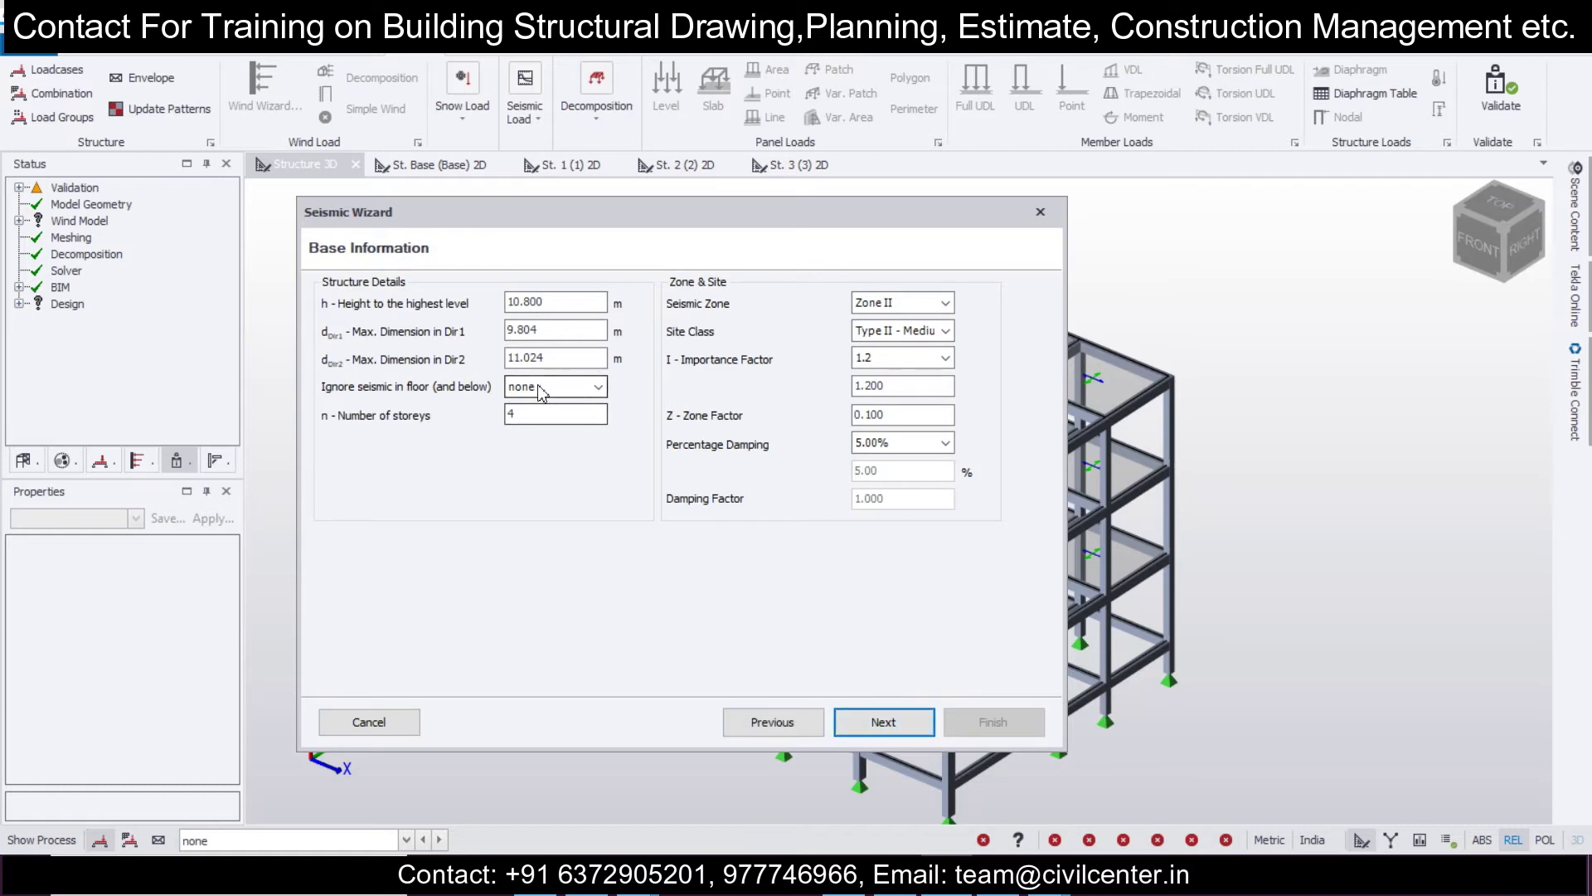
pyautogui.click(541, 393)
pyautogui.click(597, 386)
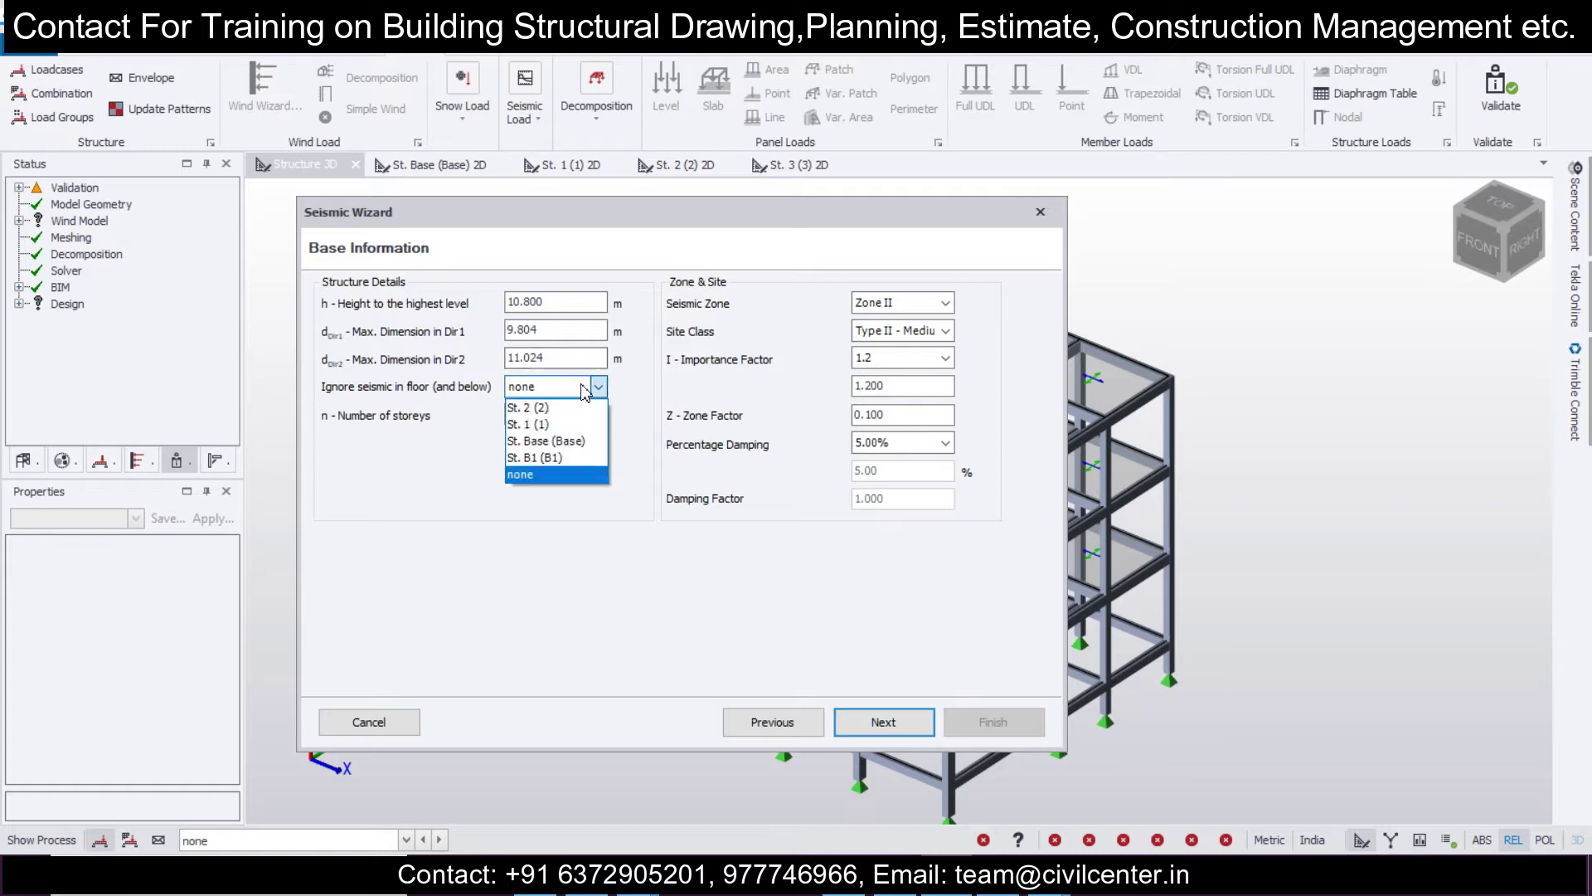
pyautogui.click(581, 441)
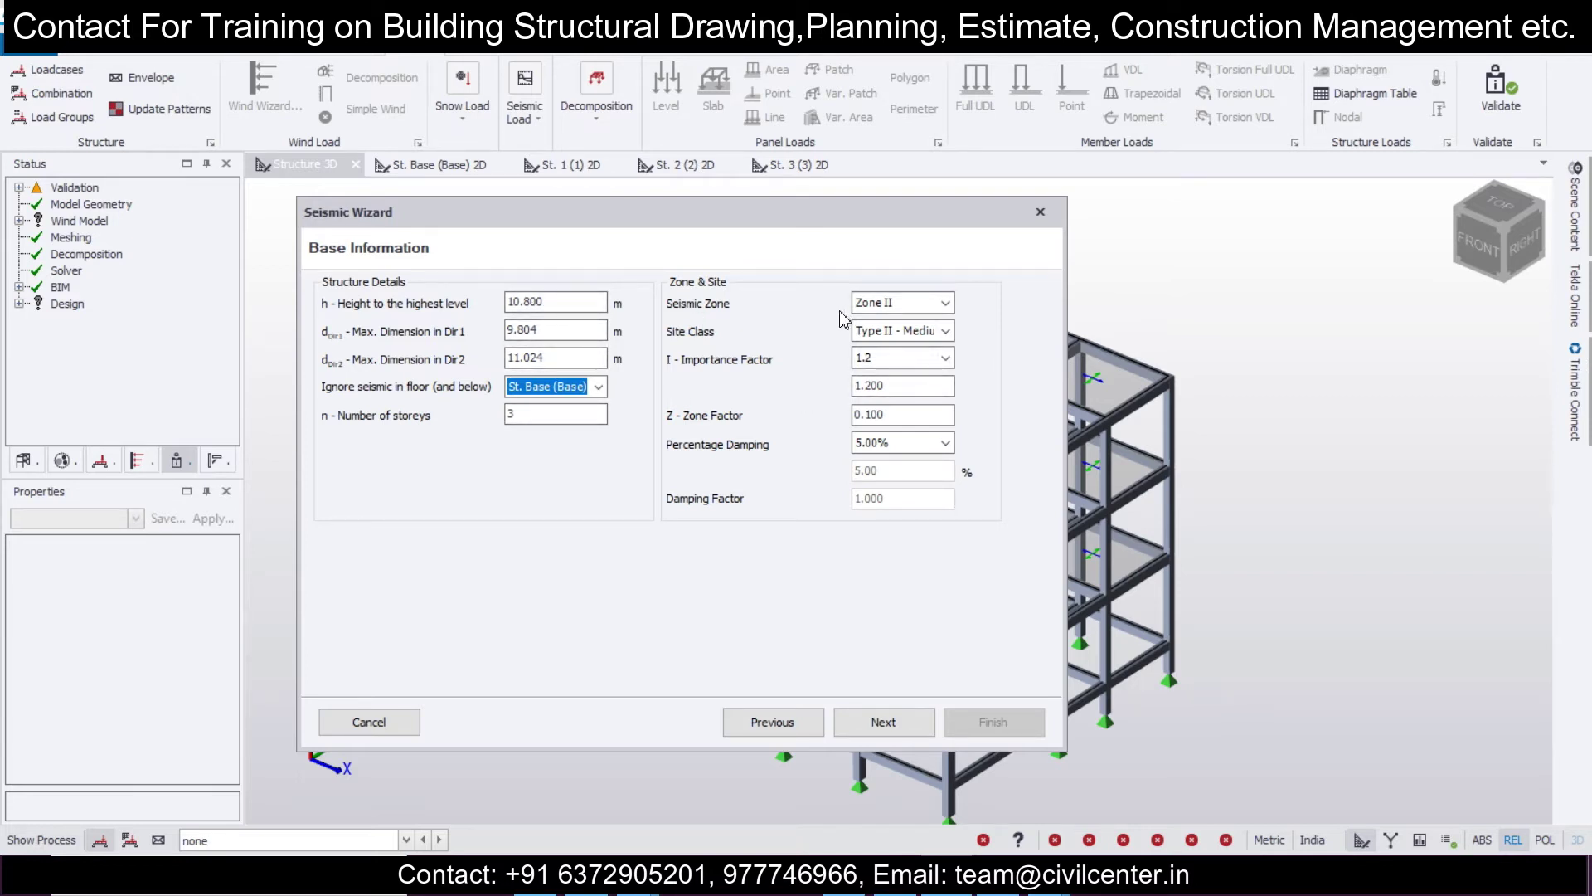
pyautogui.click(902, 361)
pyautogui.click(903, 414)
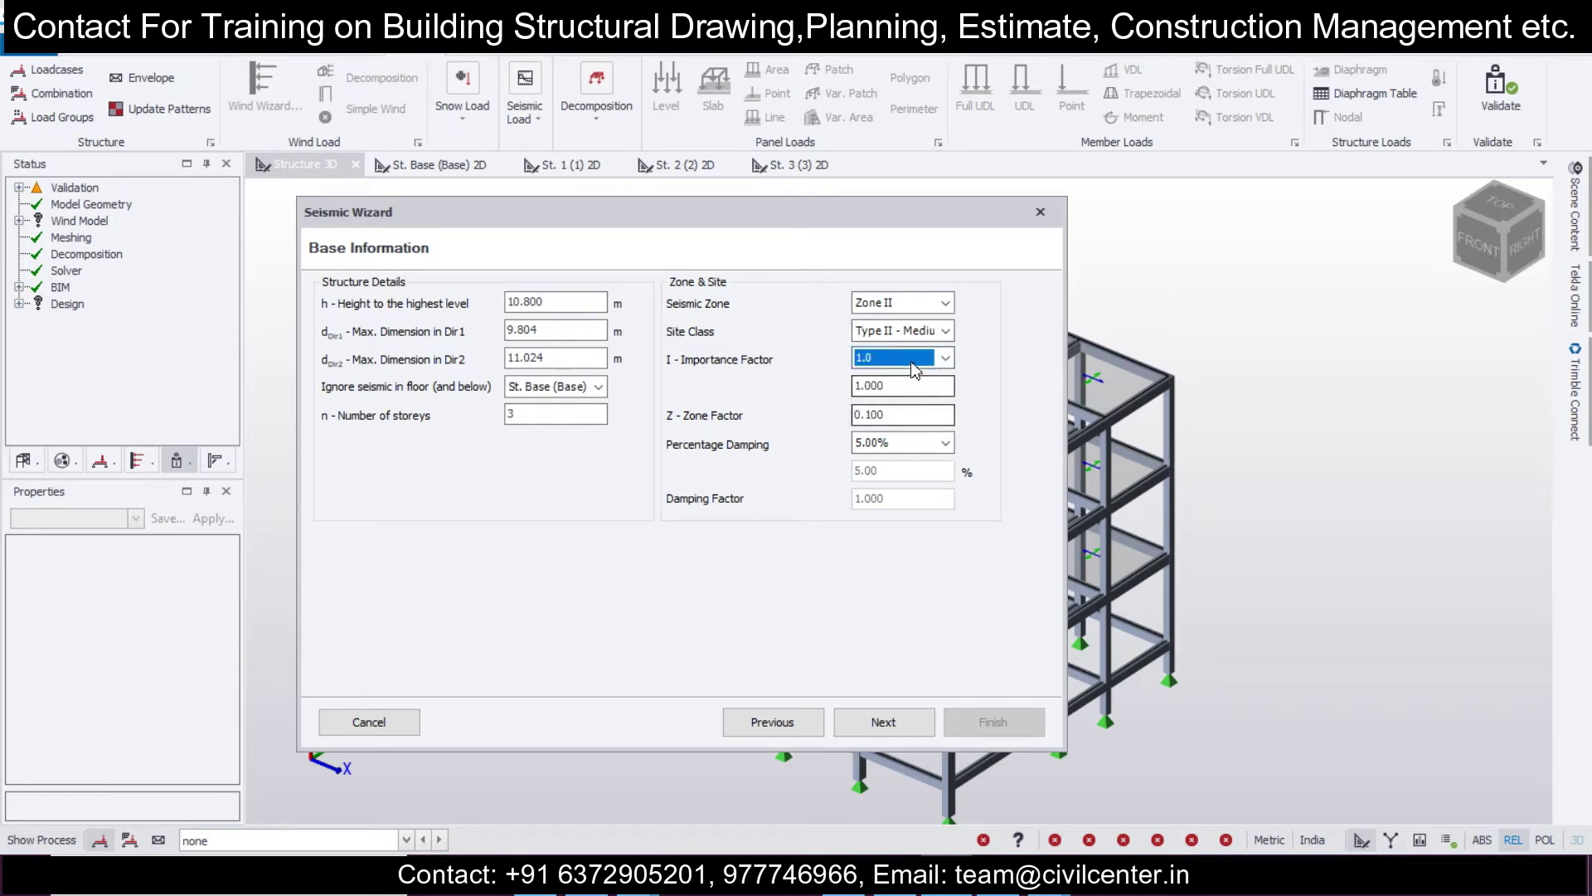
# - Choose modal response spectrum analysis on the Structure Irregularities page
pyautogui.click(897, 728)
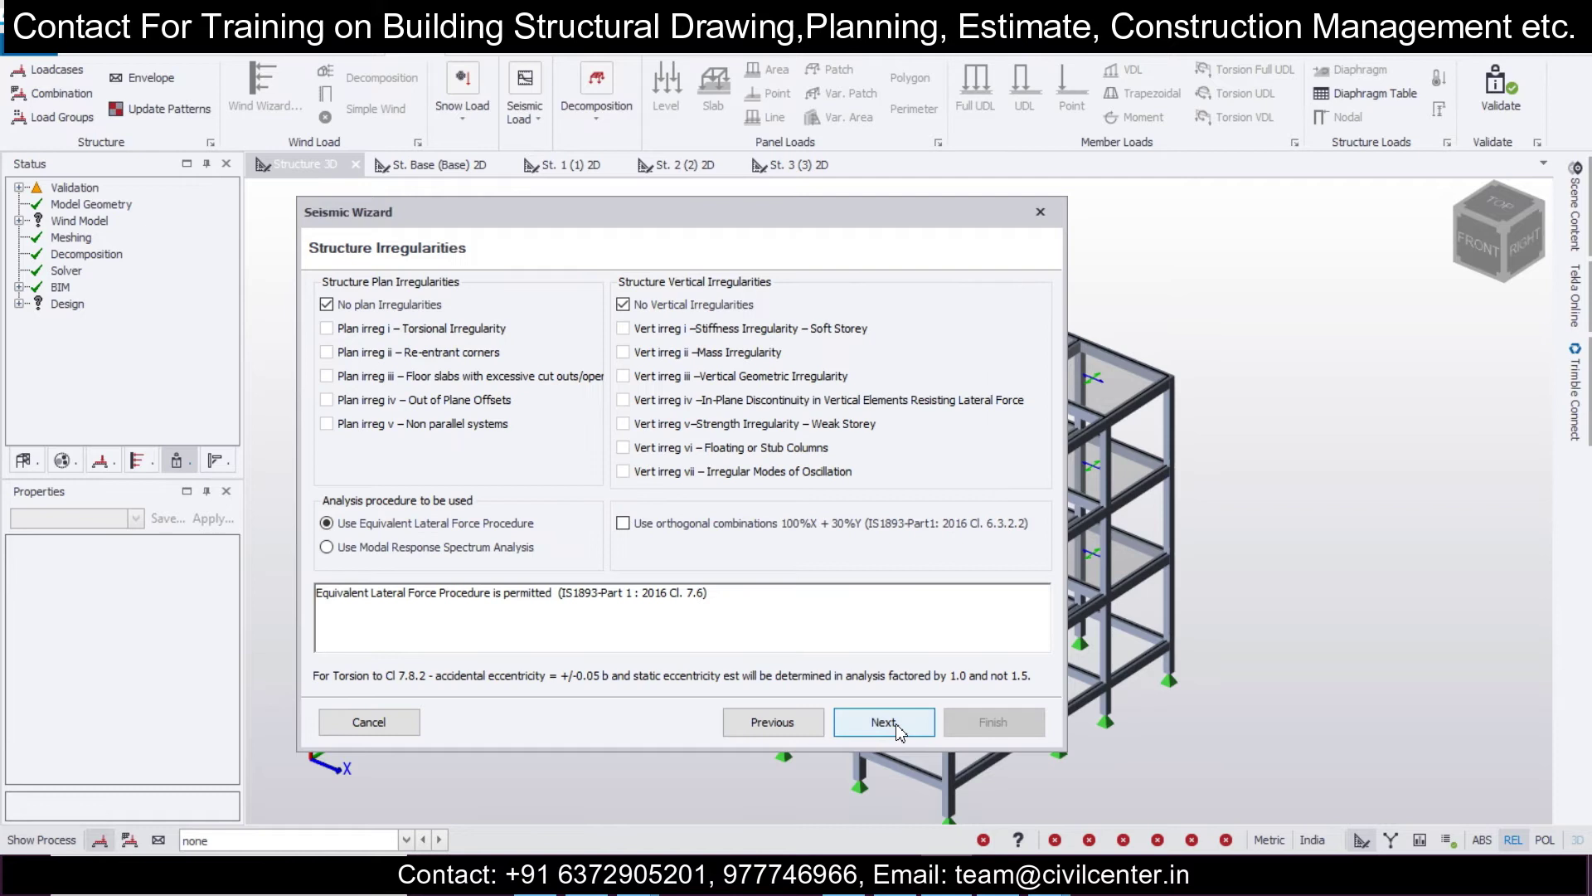
pyautogui.click(529, 549)
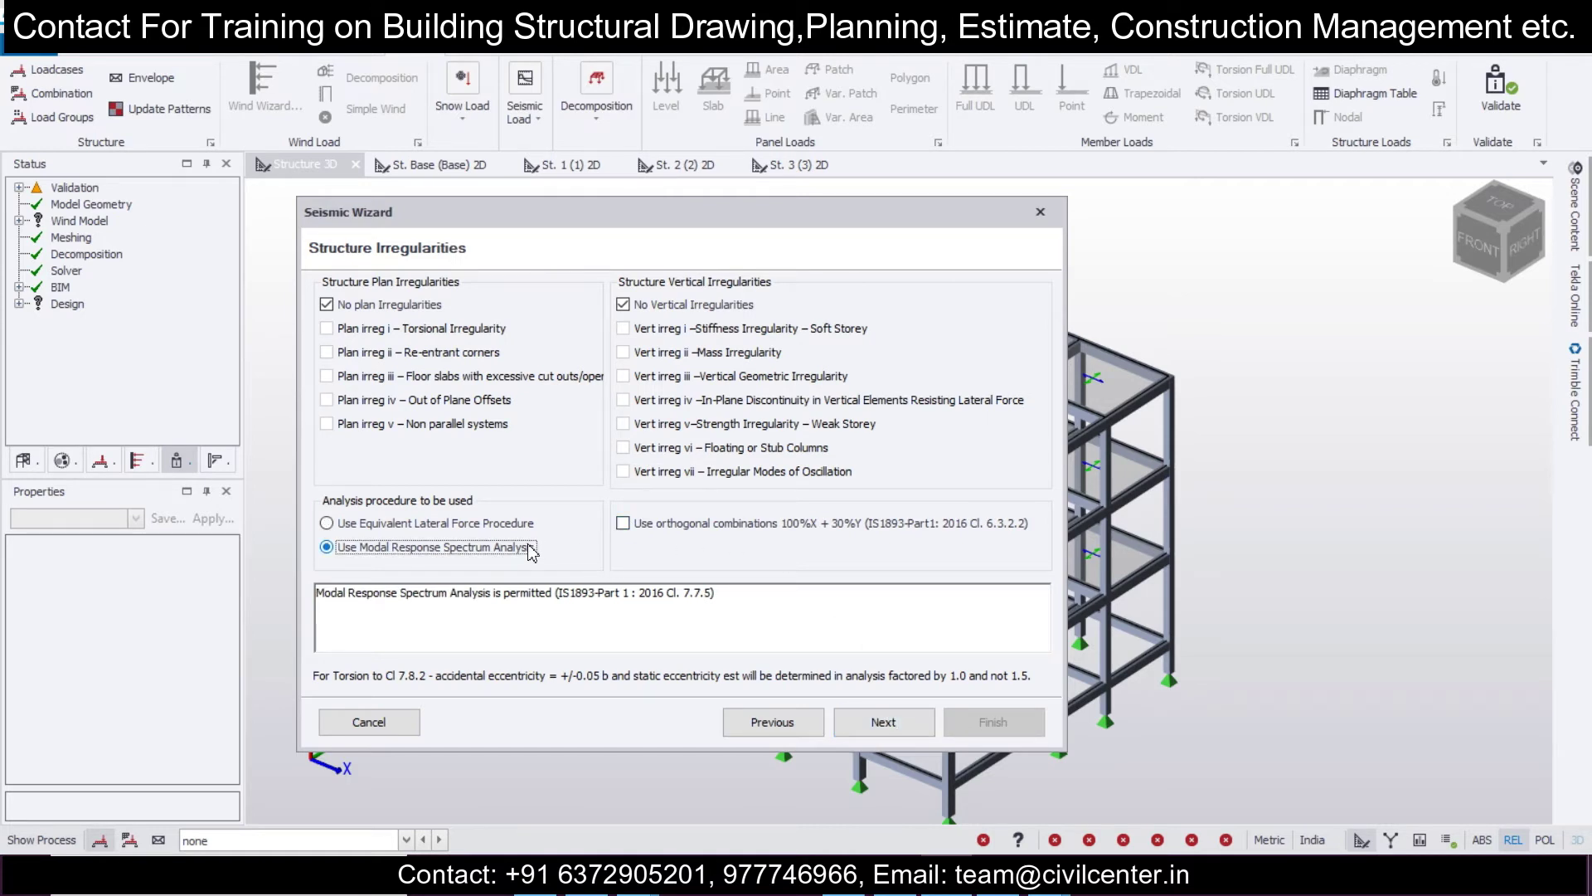
pyautogui.click(891, 734)
# - Set the Dir1 and Dir2 structure types to RC MRF building and continue
pyautogui.click(613, 412)
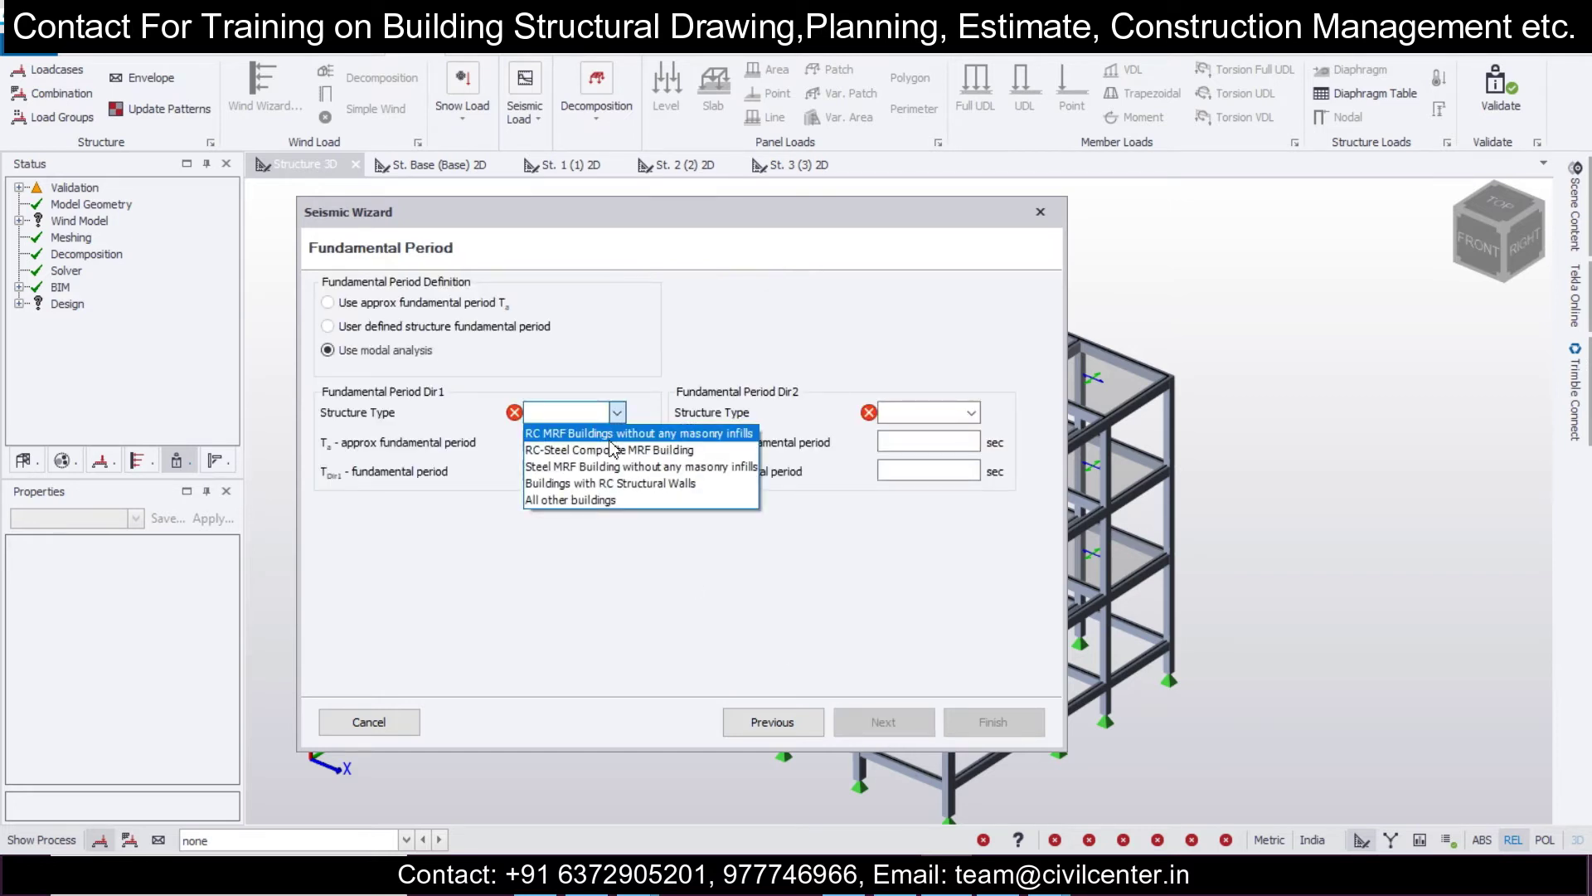
pyautogui.click(611, 435)
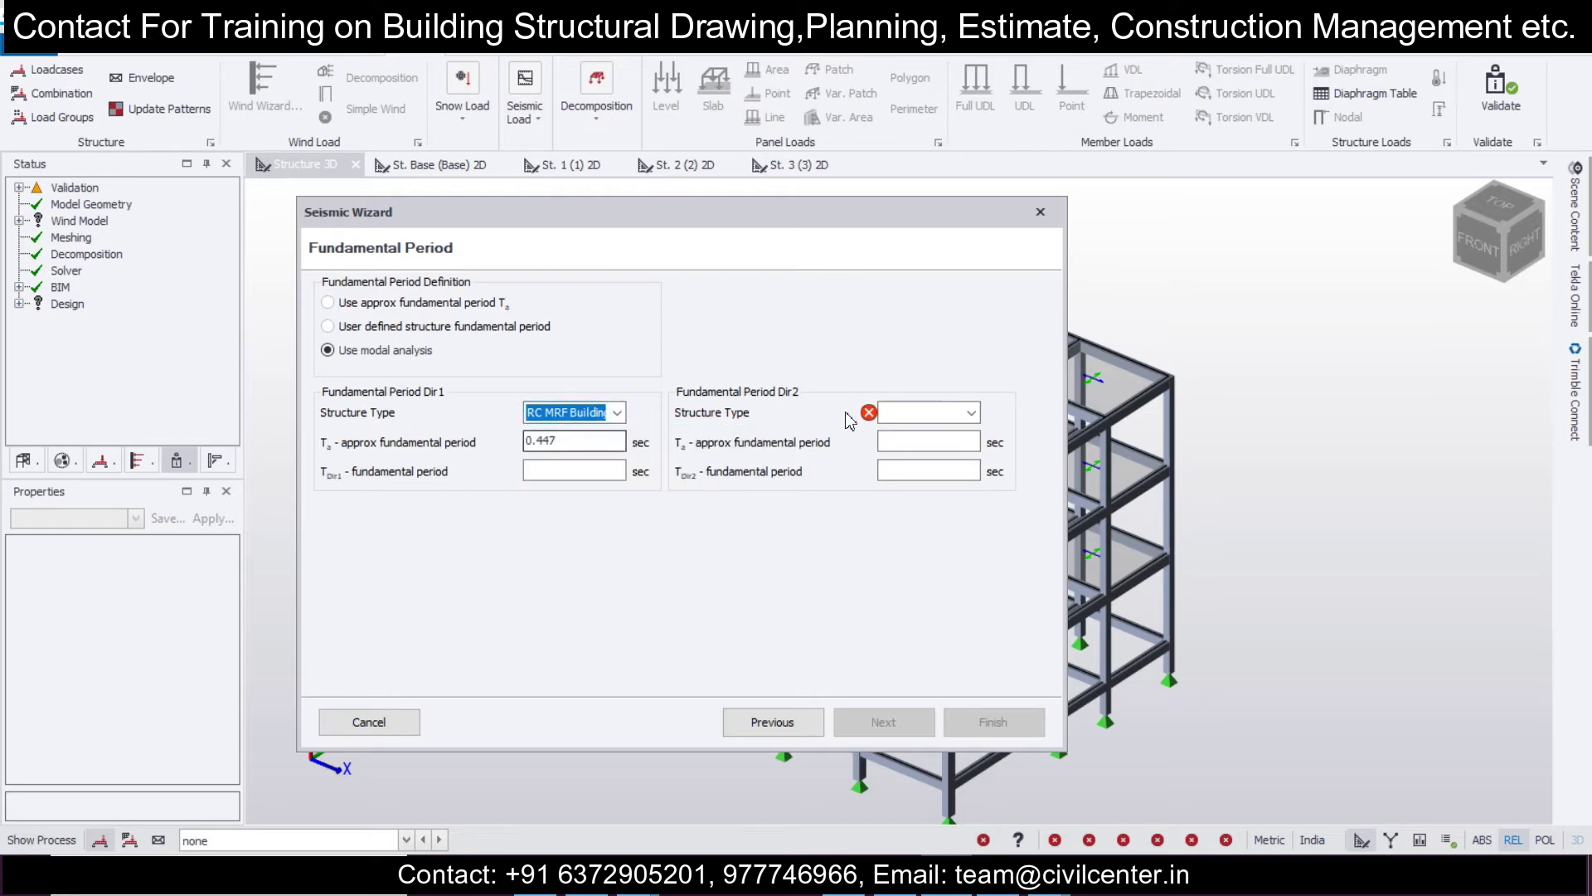
pyautogui.click(945, 412)
pyautogui.click(954, 435)
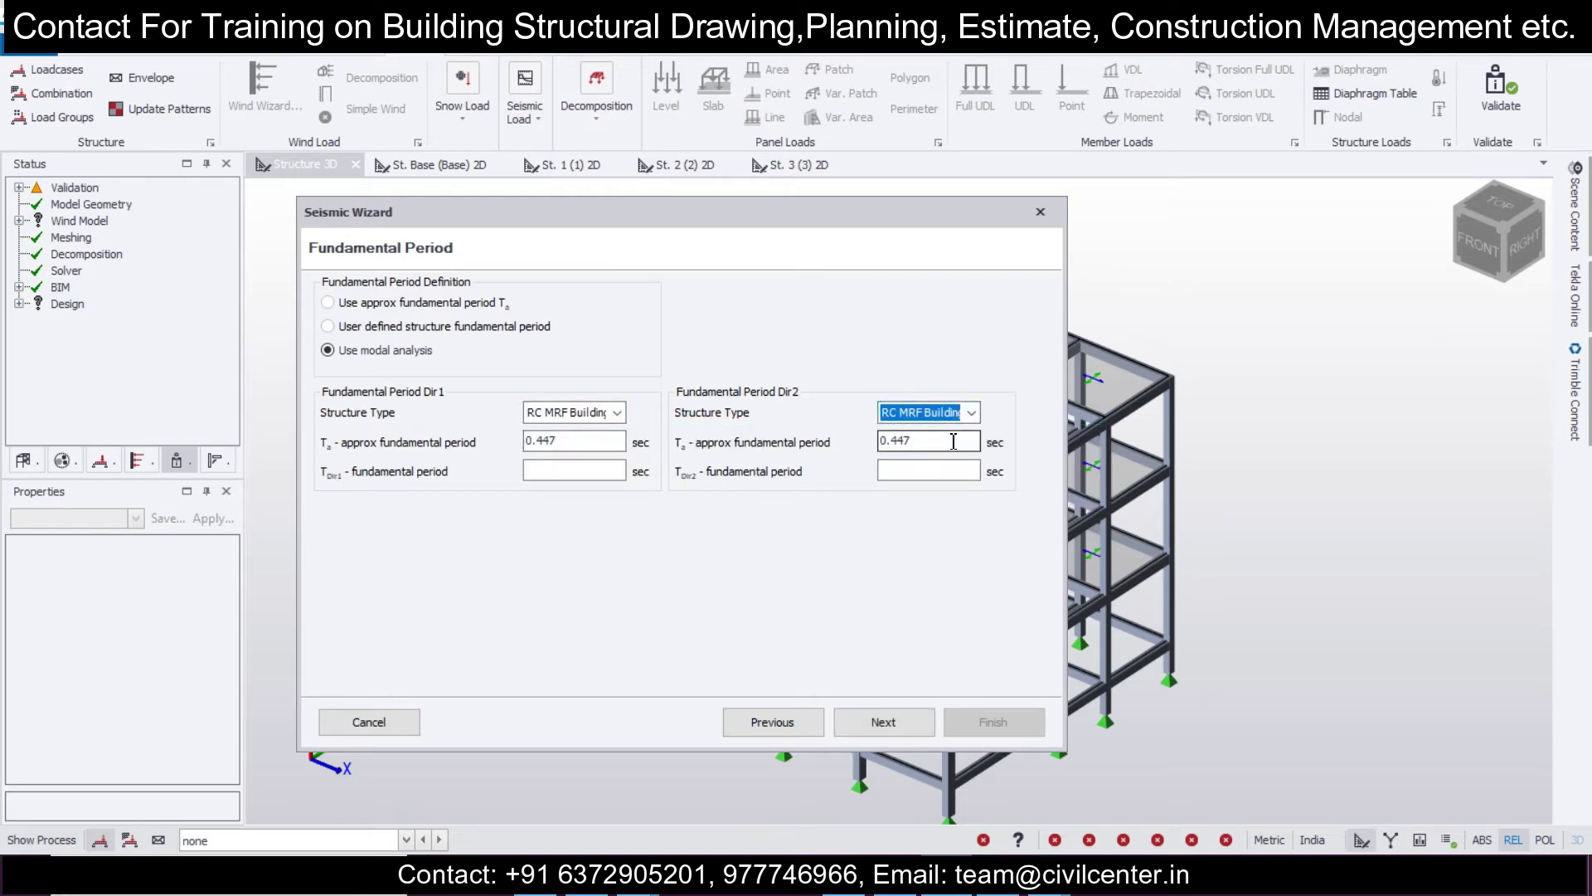
pyautogui.click(912, 734)
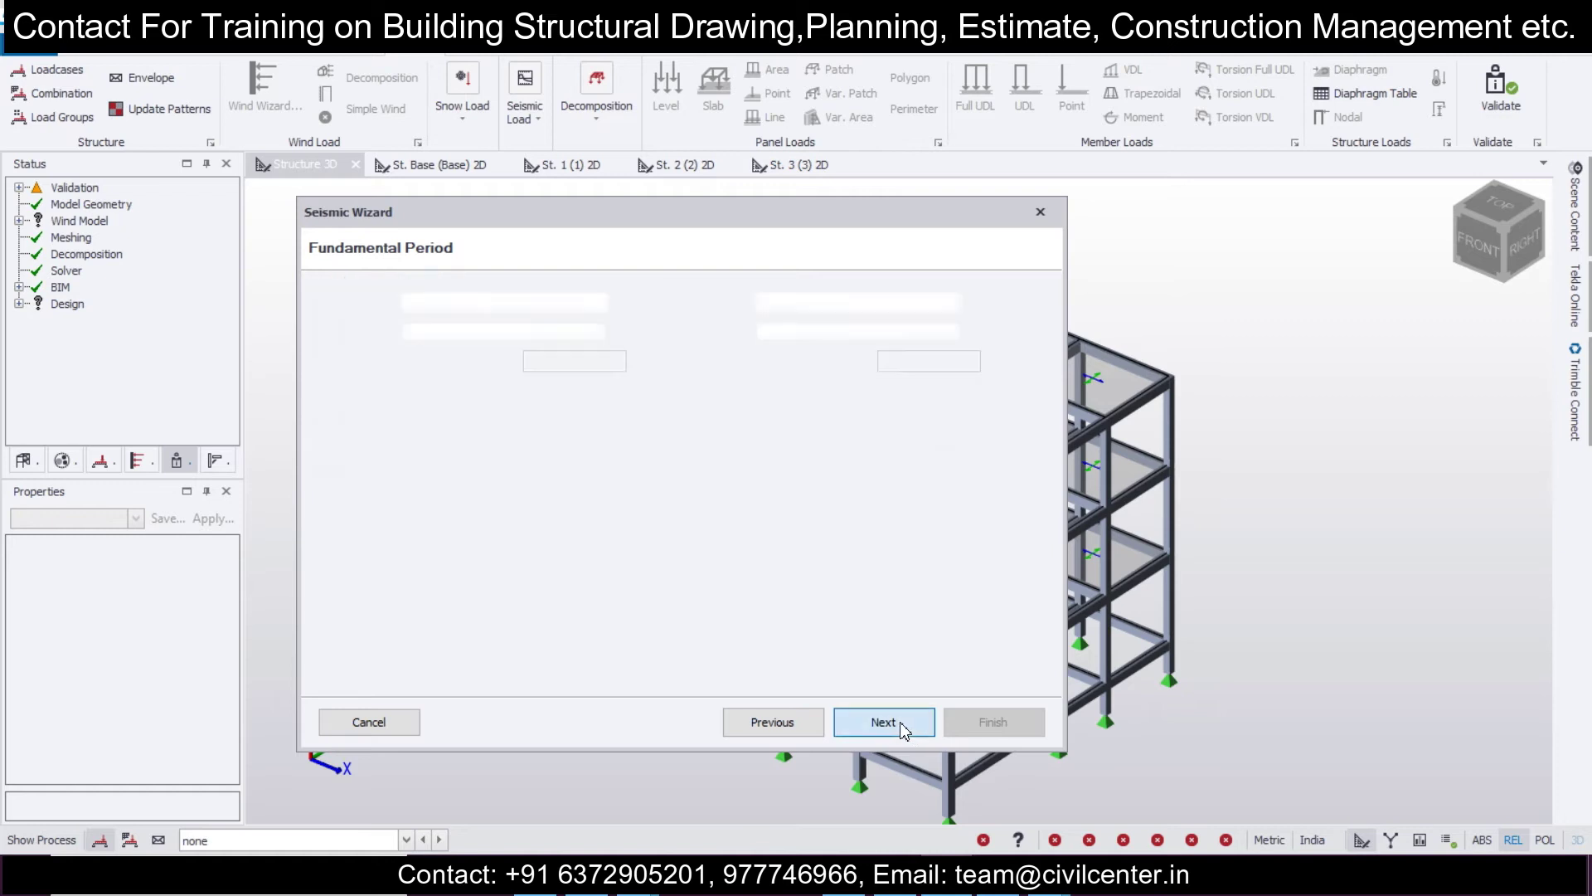
# - Make Dir1 and Dir2 Moment Frame Systems, RC building with OMRF (R 3.000), and continue
pyautogui.click(518, 303)
pyautogui.click(524, 324)
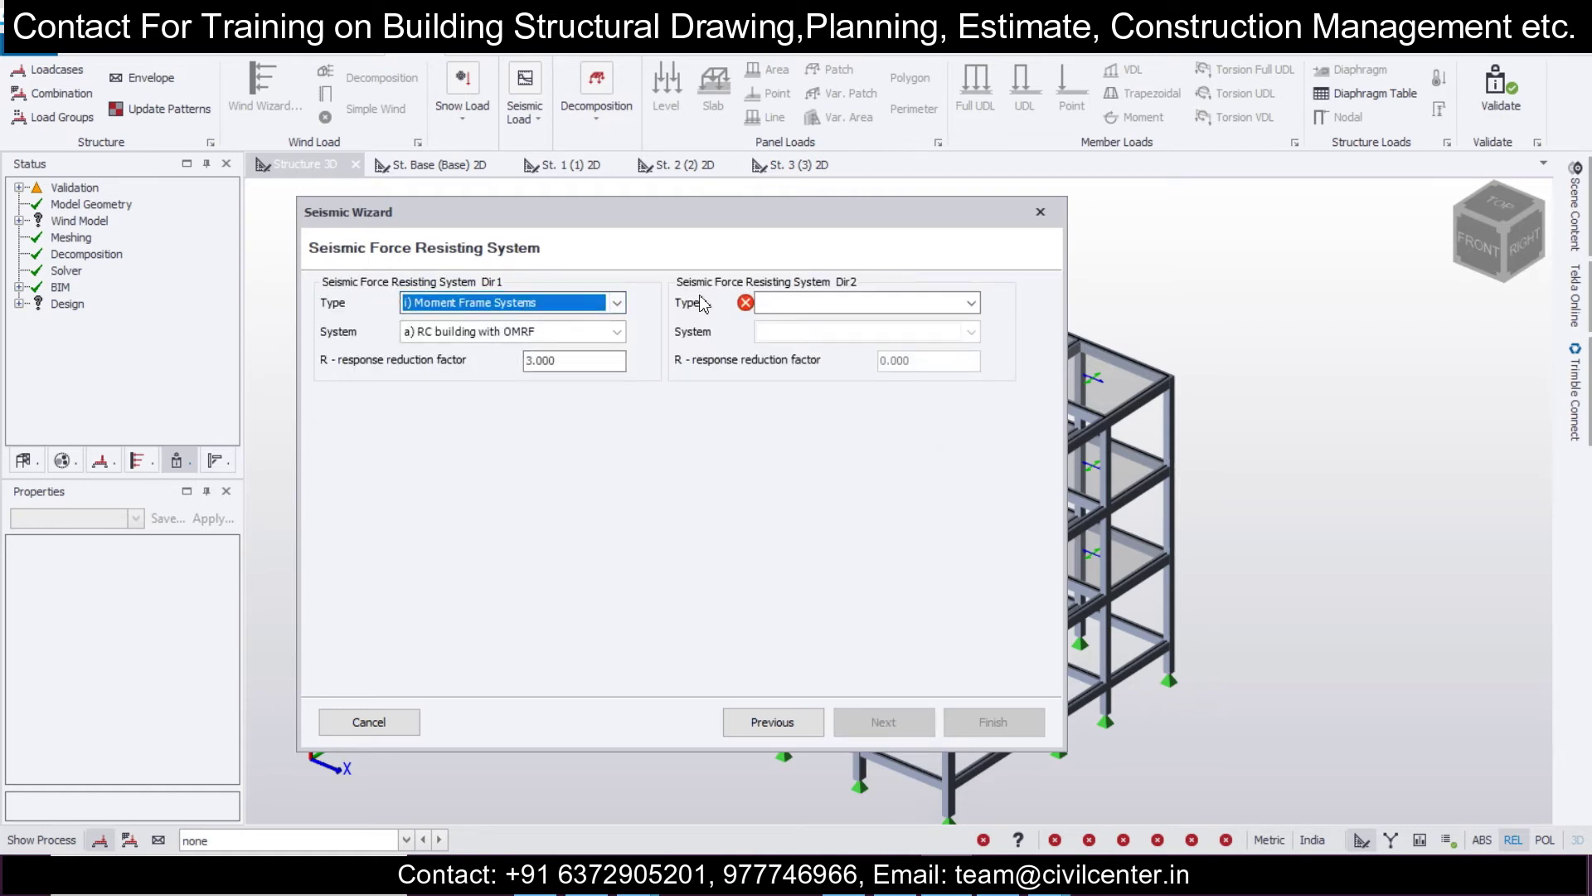
pyautogui.click(799, 303)
pyautogui.click(811, 326)
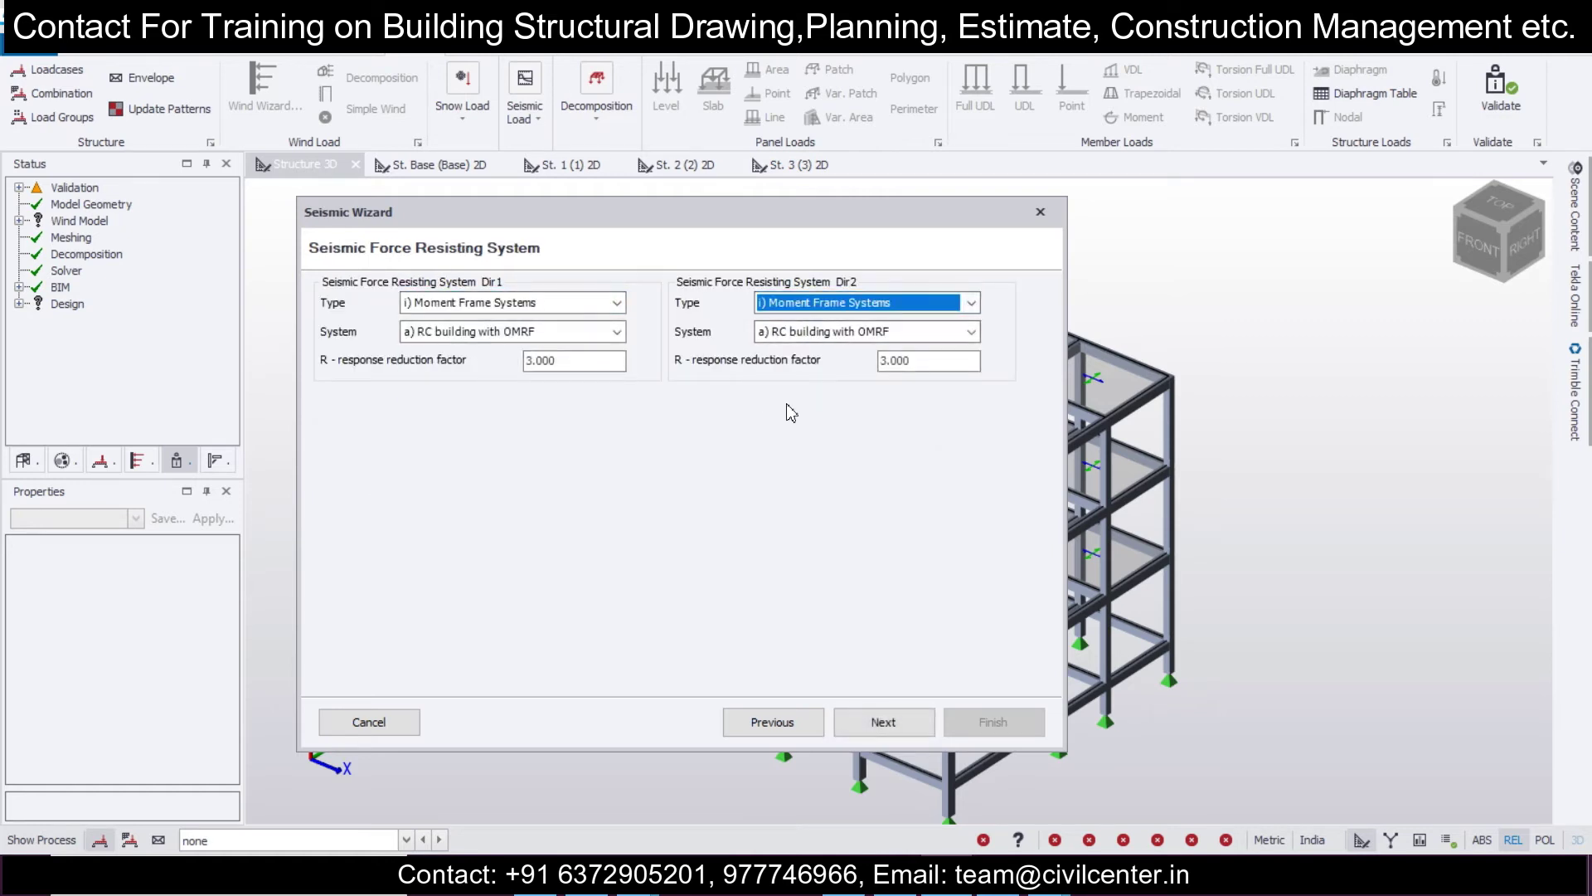
pyautogui.click(889, 721)
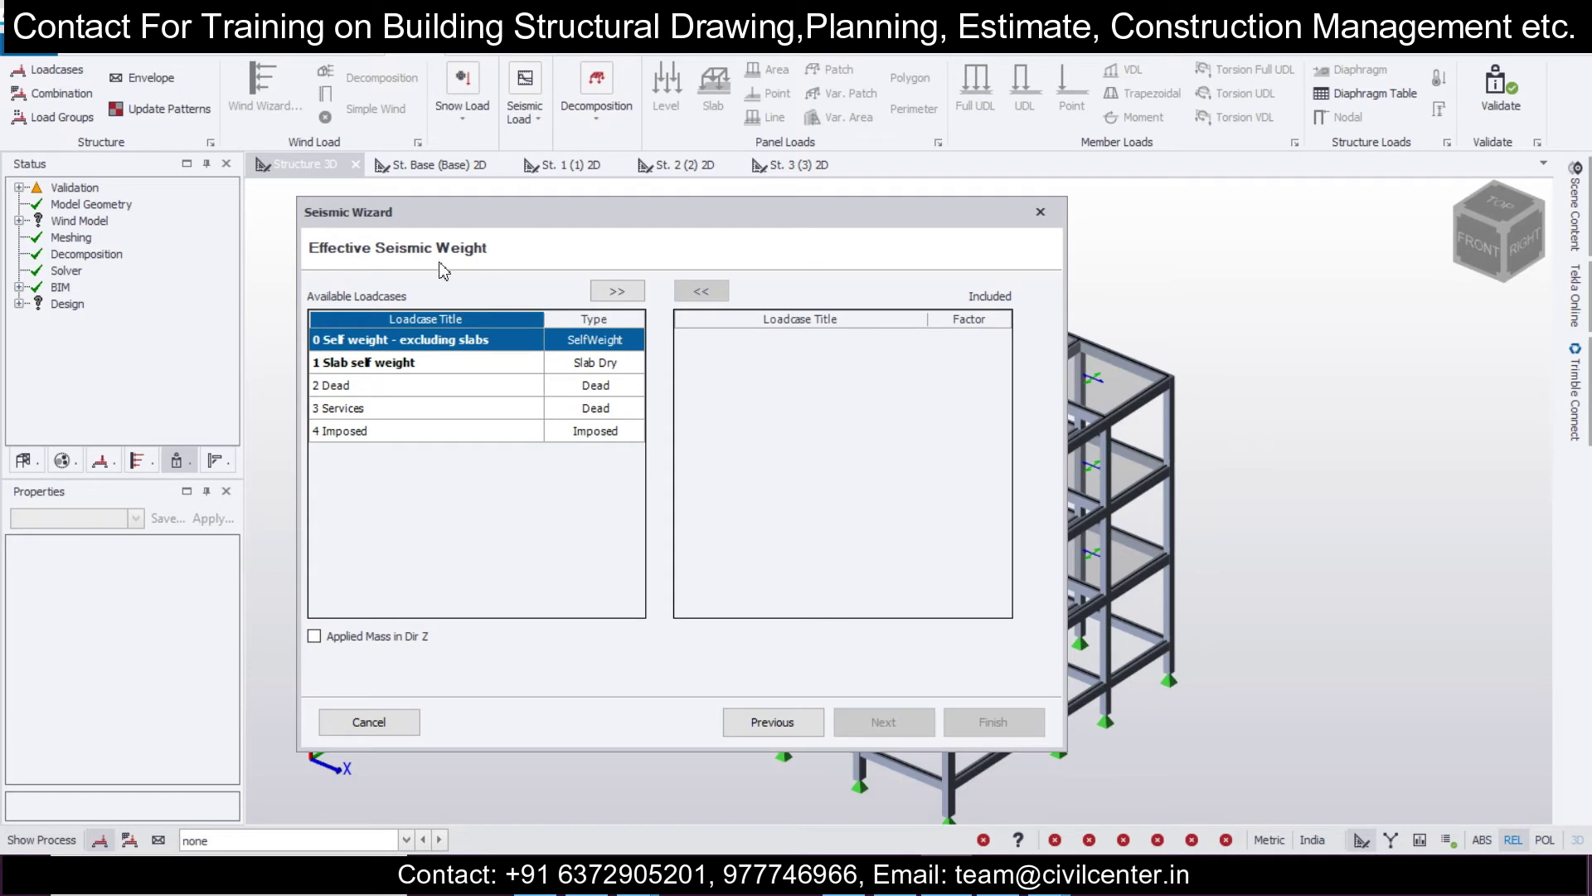
# - Include all five loadcases in the seismic weight, Imposed at 0.250, then continue
pyautogui.click(618, 291)
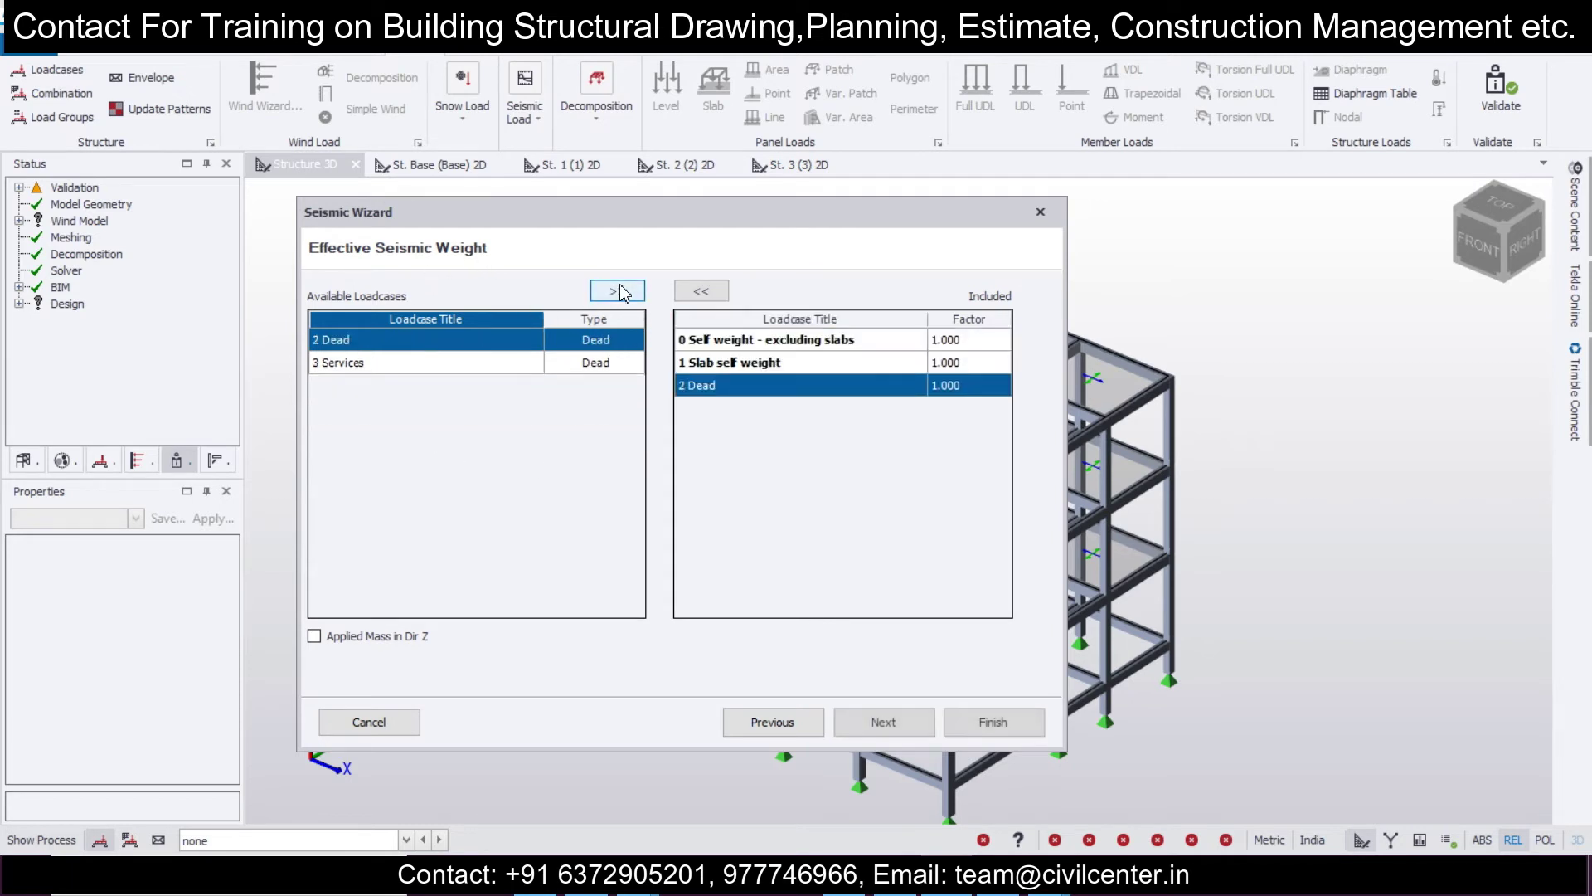
pyautogui.click(711, 296)
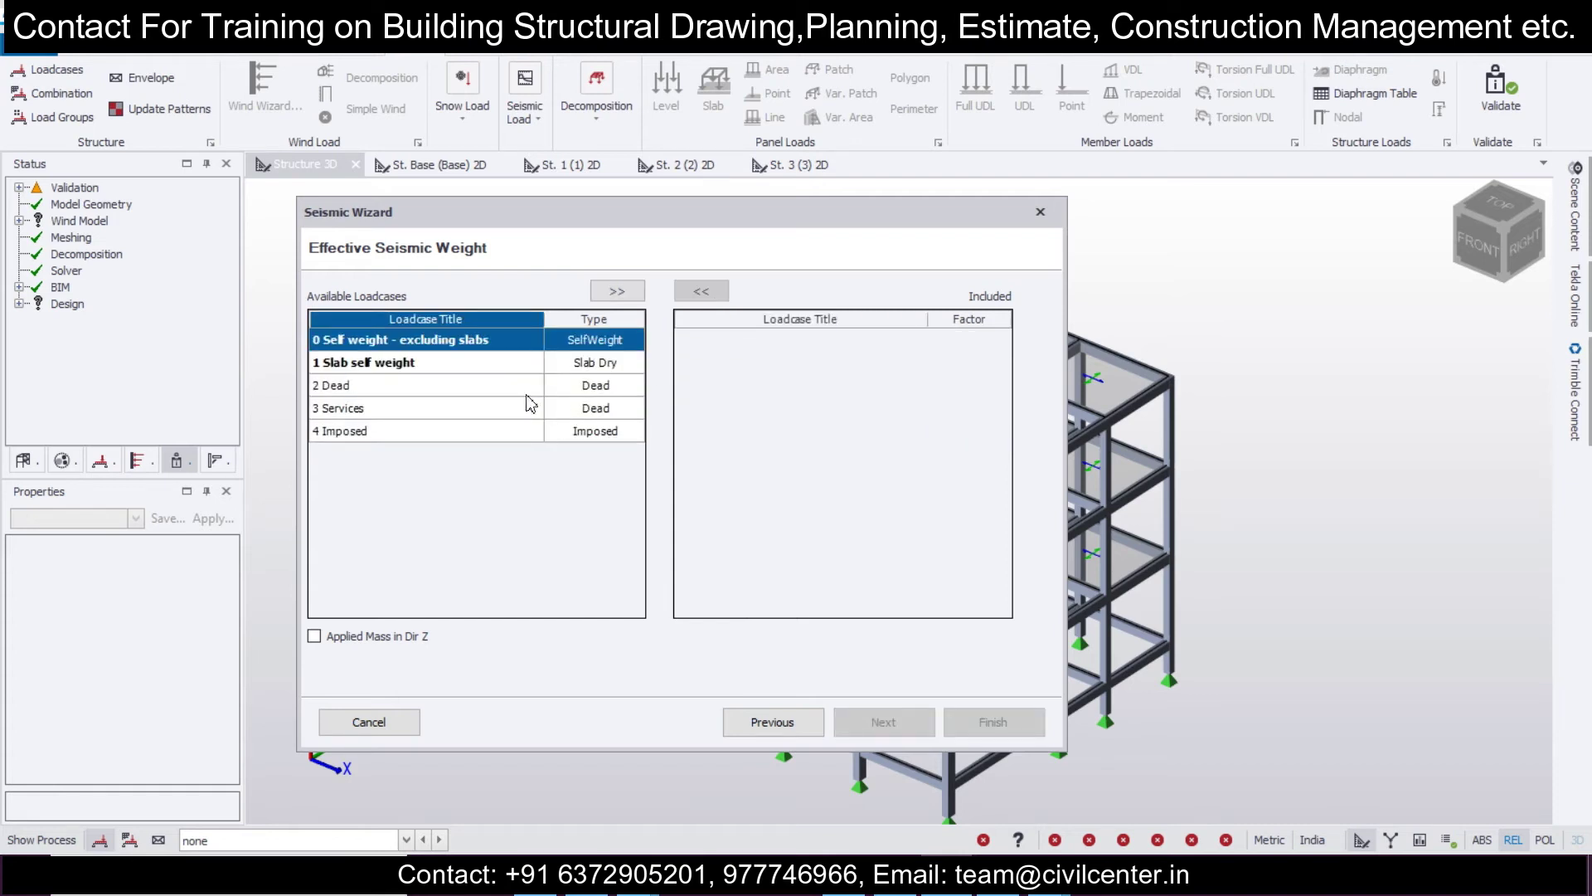
pyautogui.keyDown('shift'); pyautogui.click(441, 438); pyautogui.keyUp('shift')
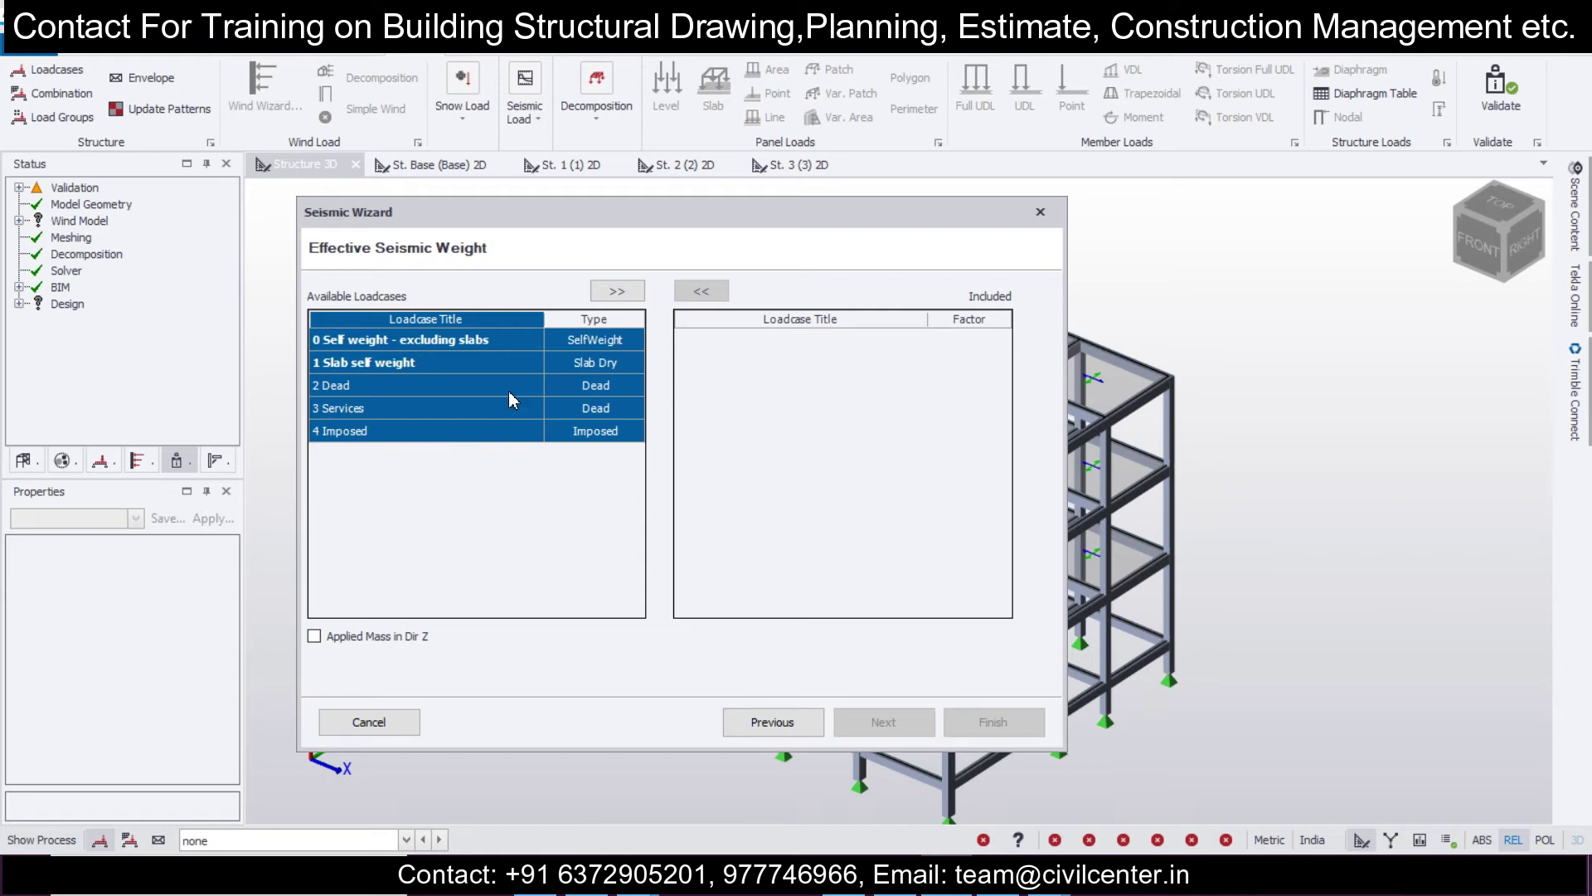
pyautogui.click(624, 291)
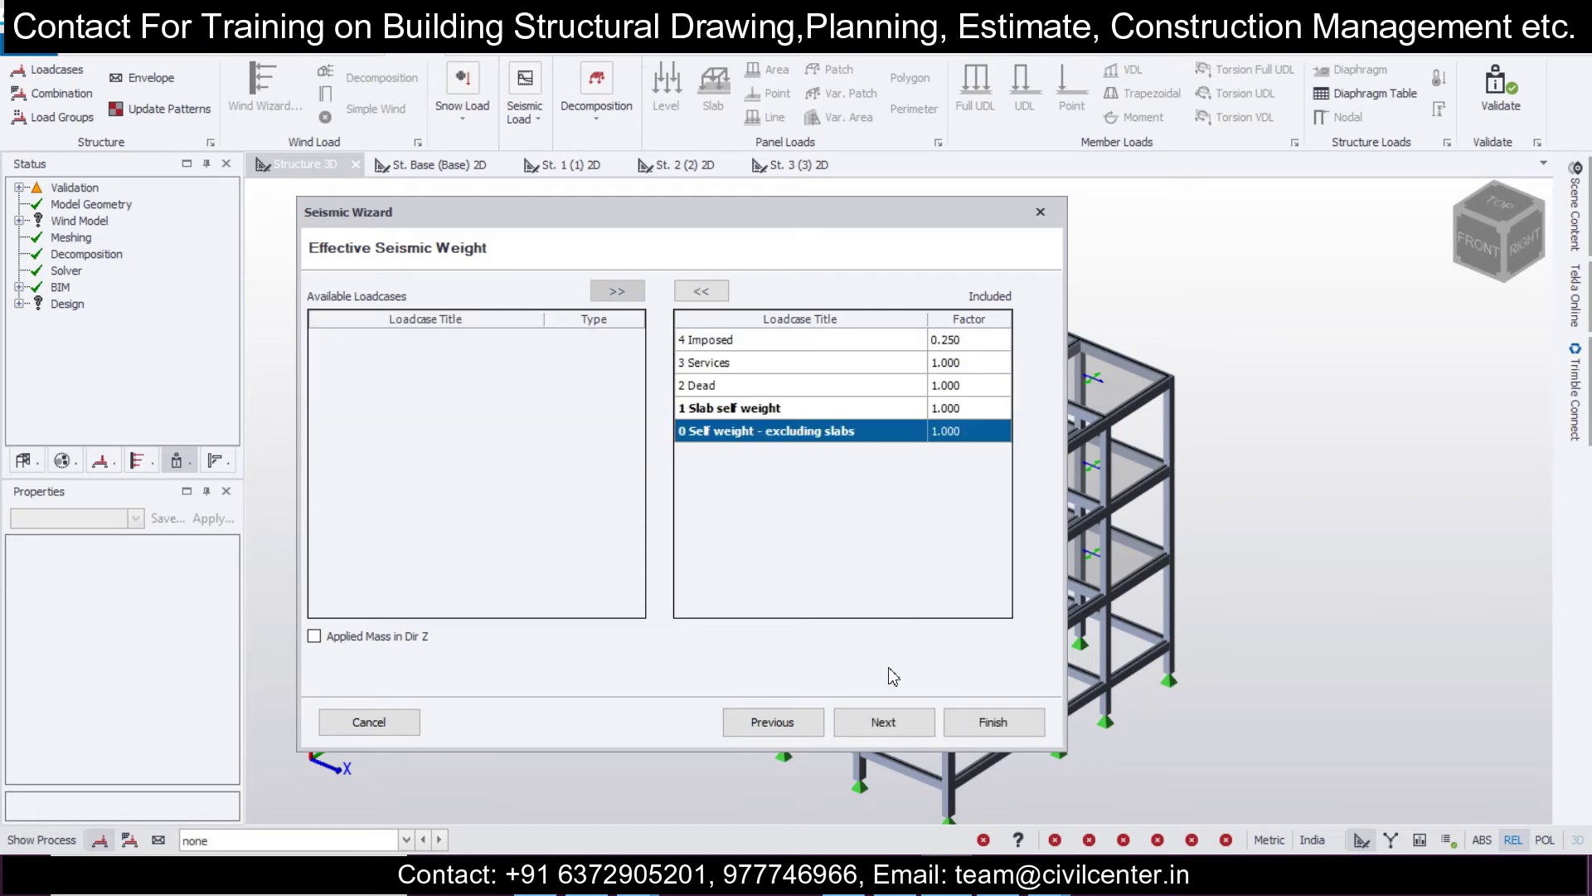
pyautogui.click(903, 715)
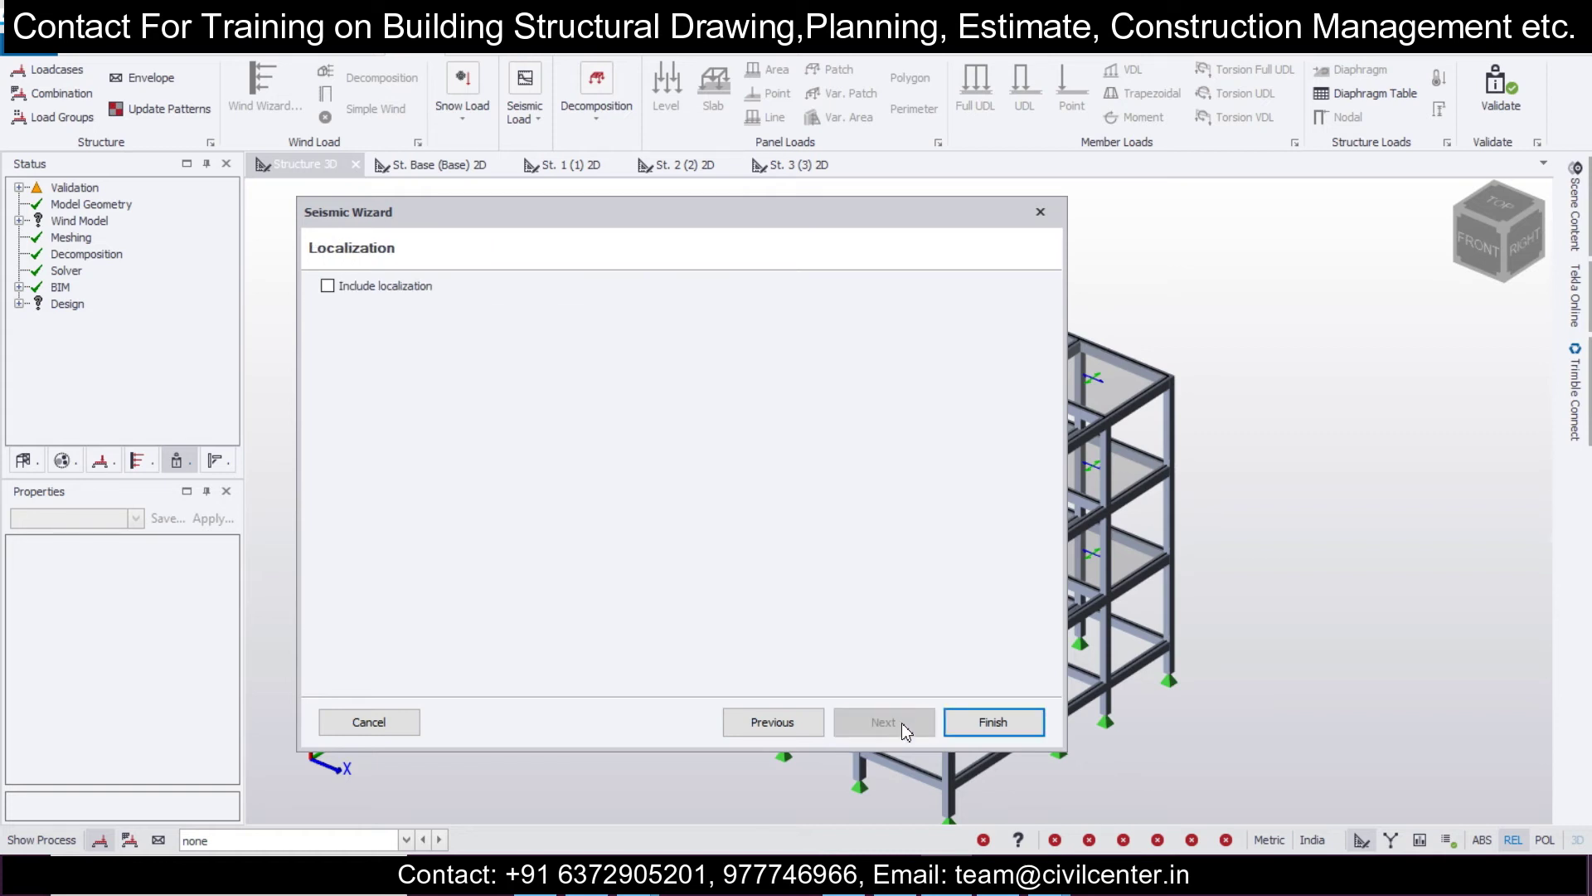
# - Finish the Seismic Wizard and choose the Operating scenario in the Combination Generator
pyautogui.click(994, 721)
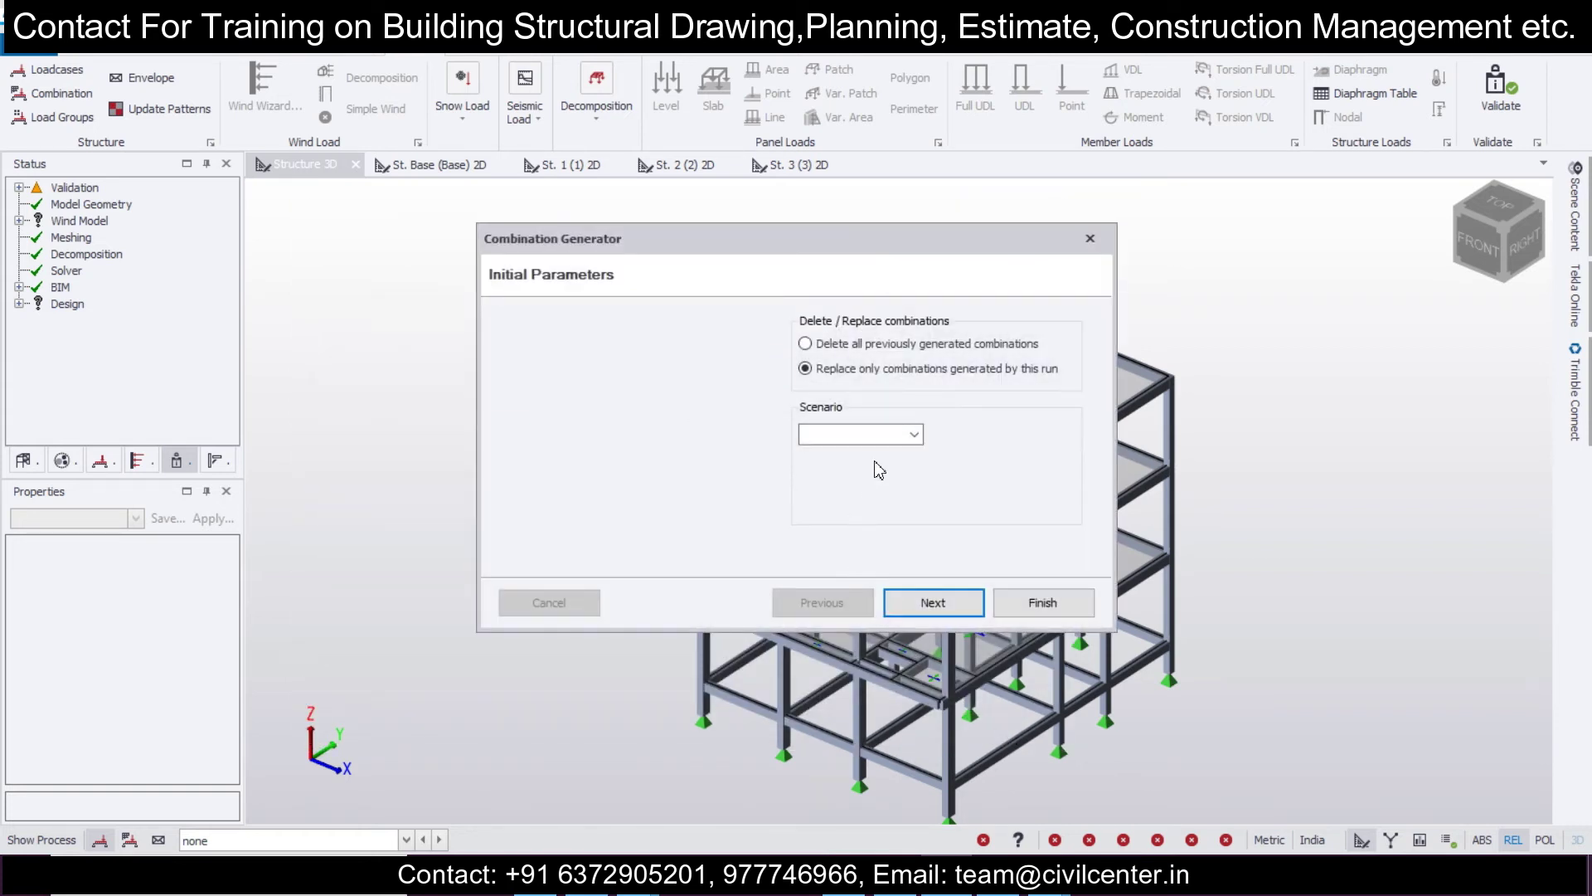
pyautogui.click(886, 434)
pyautogui.click(913, 435)
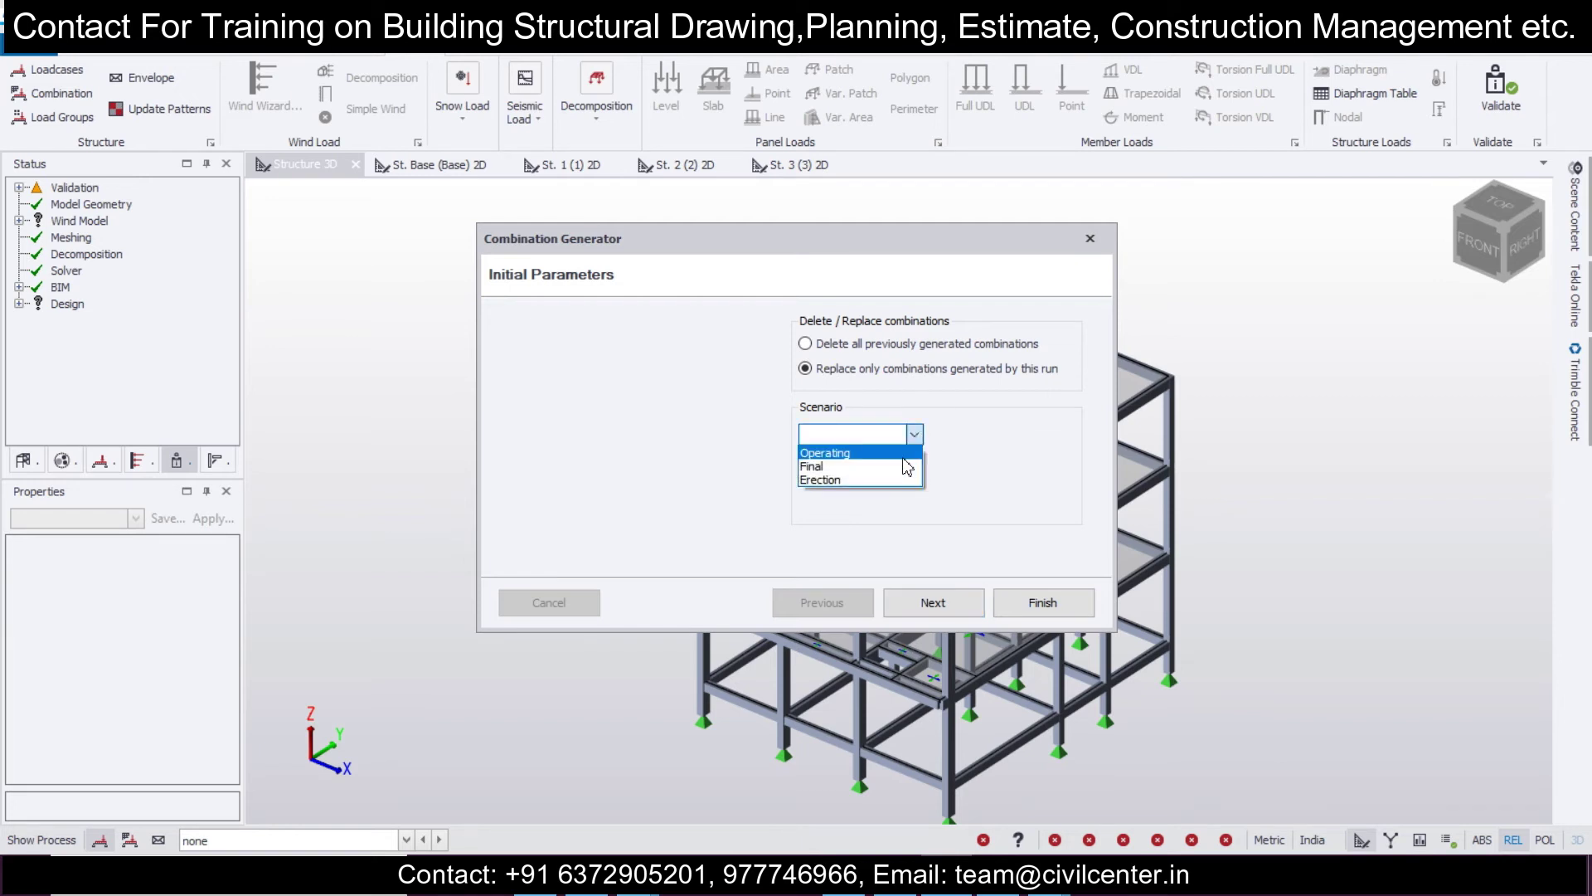
pyautogui.click(904, 452)
# - Review combinations 1.2D+1.2L+1.2Lr±1.2E, 1.5D±1.5E, 0.9D±1.5E, then proceed to service combinations
pyautogui.click(933, 603)
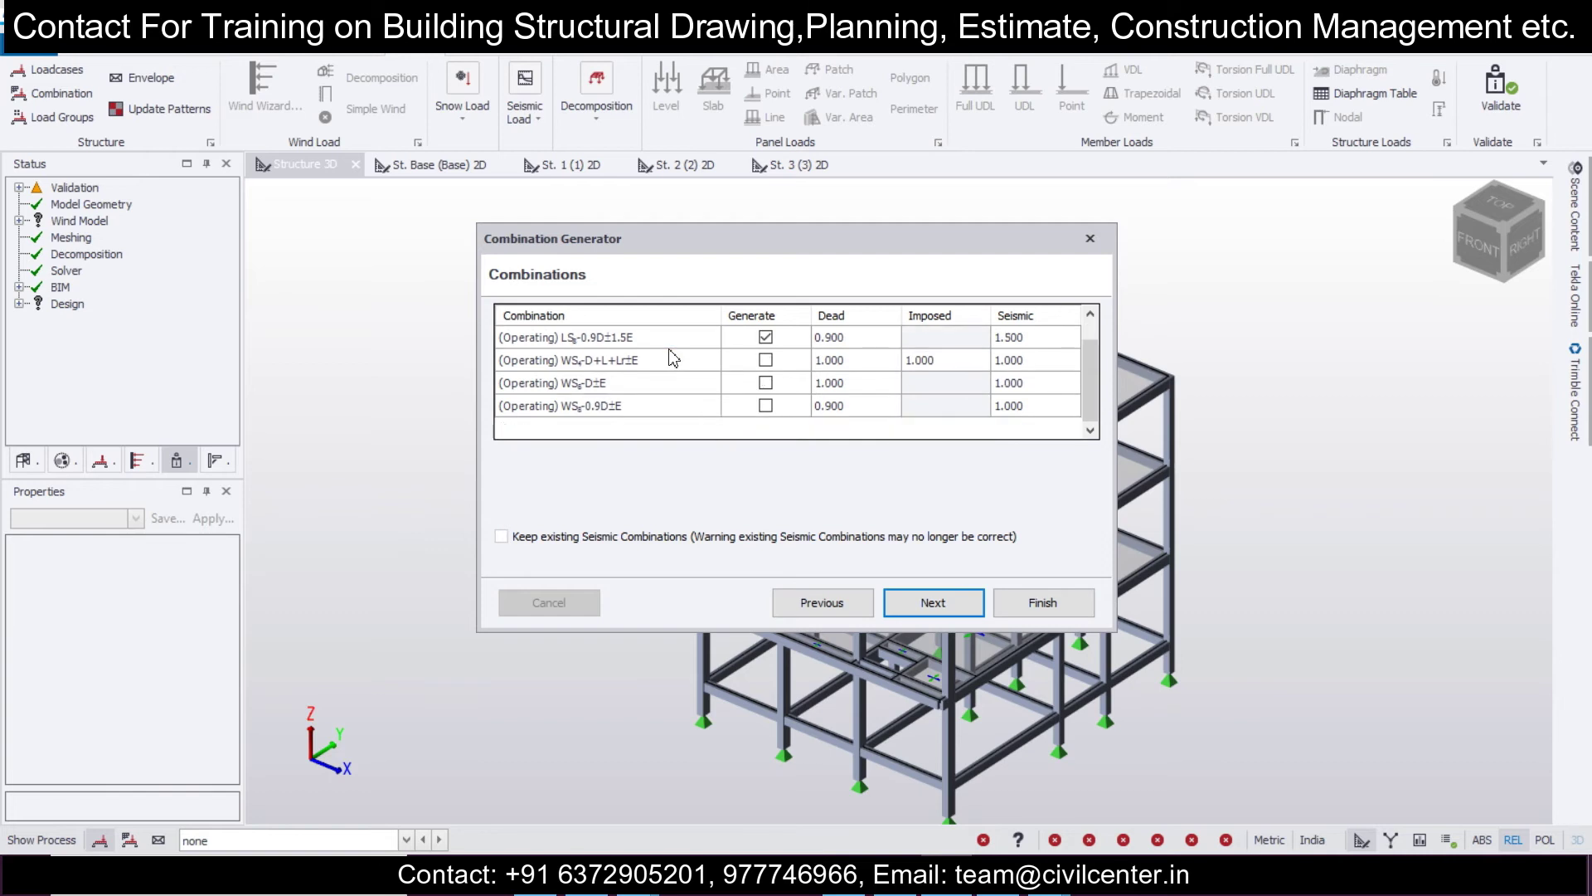
pyautogui.scroll(-1, 610, 428)
pyautogui.scroll(1, 584, 377)
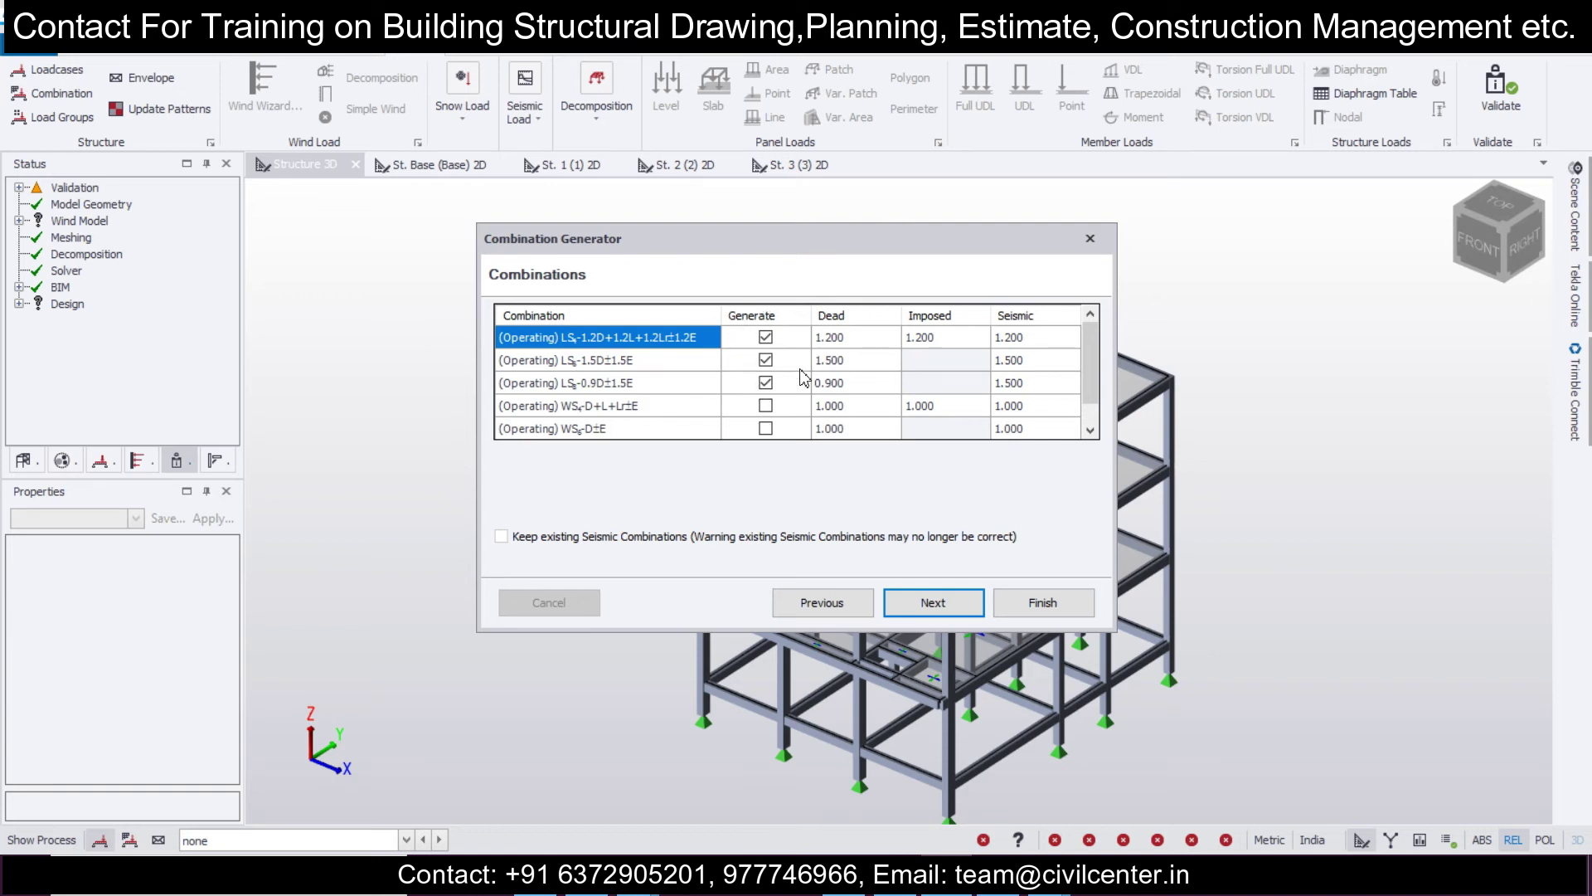
pyautogui.click(932, 603)
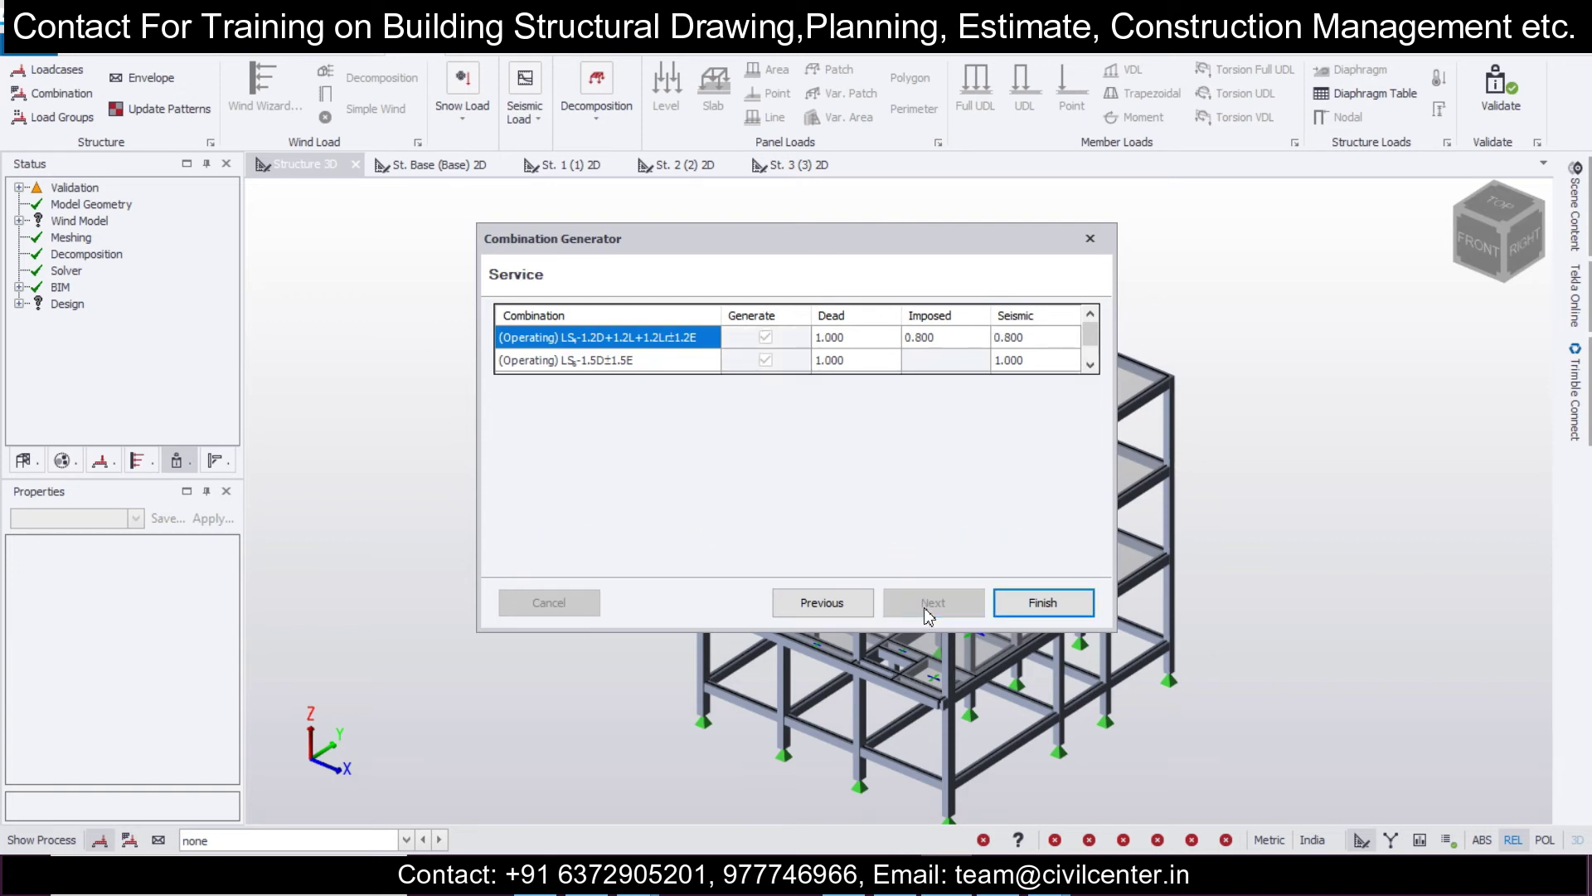
# - Generate the seismic combinations and restart the Combination Generator from the Combinations list
pyautogui.click(1051, 614)
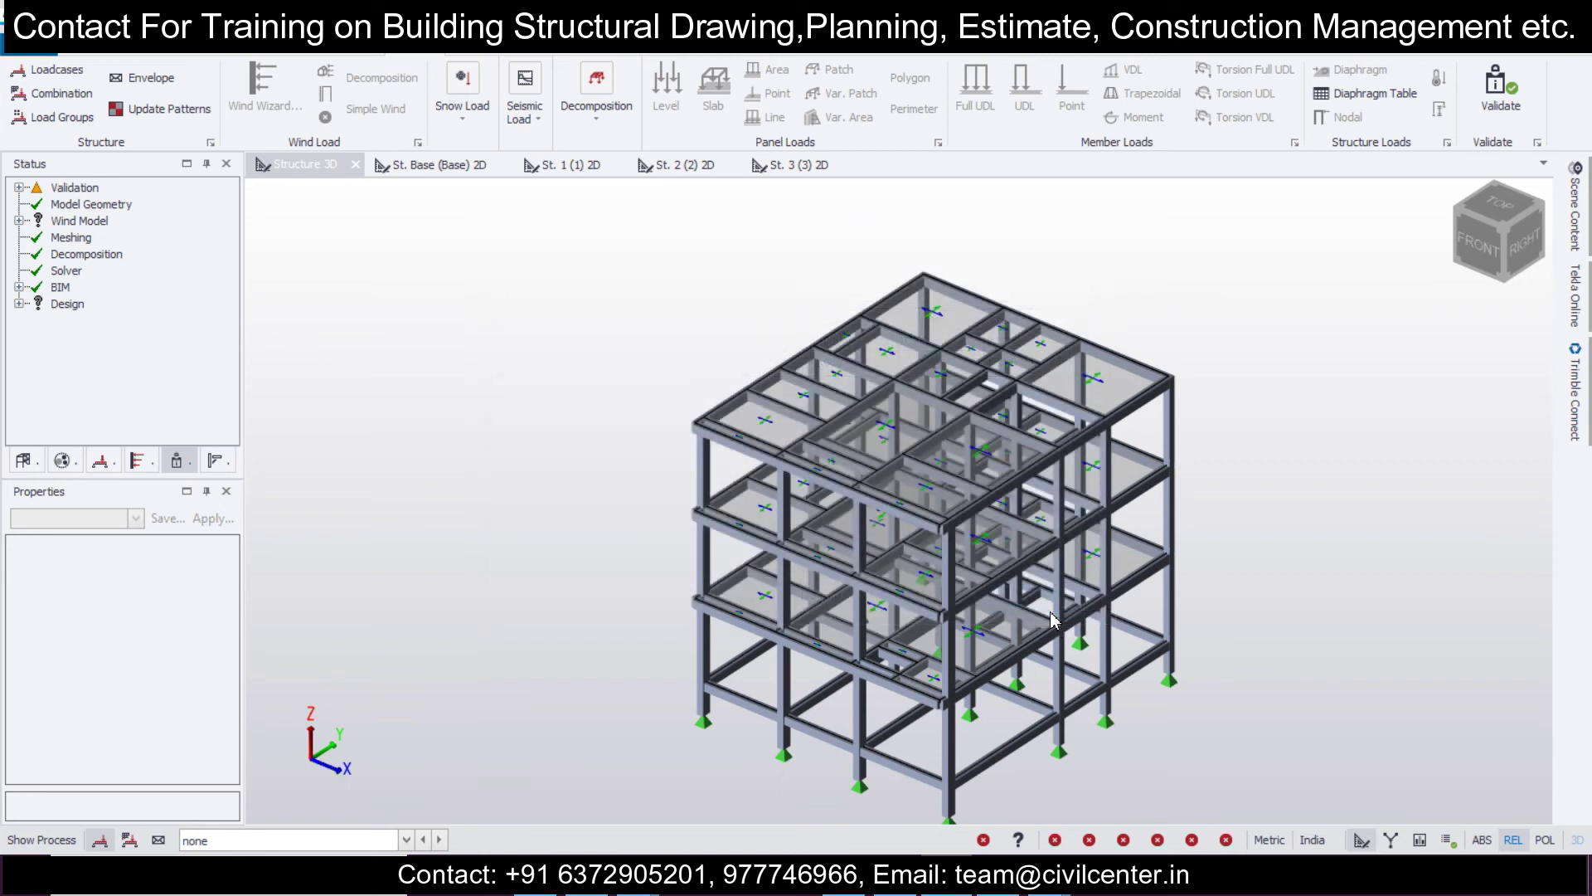
pyautogui.click(79, 97)
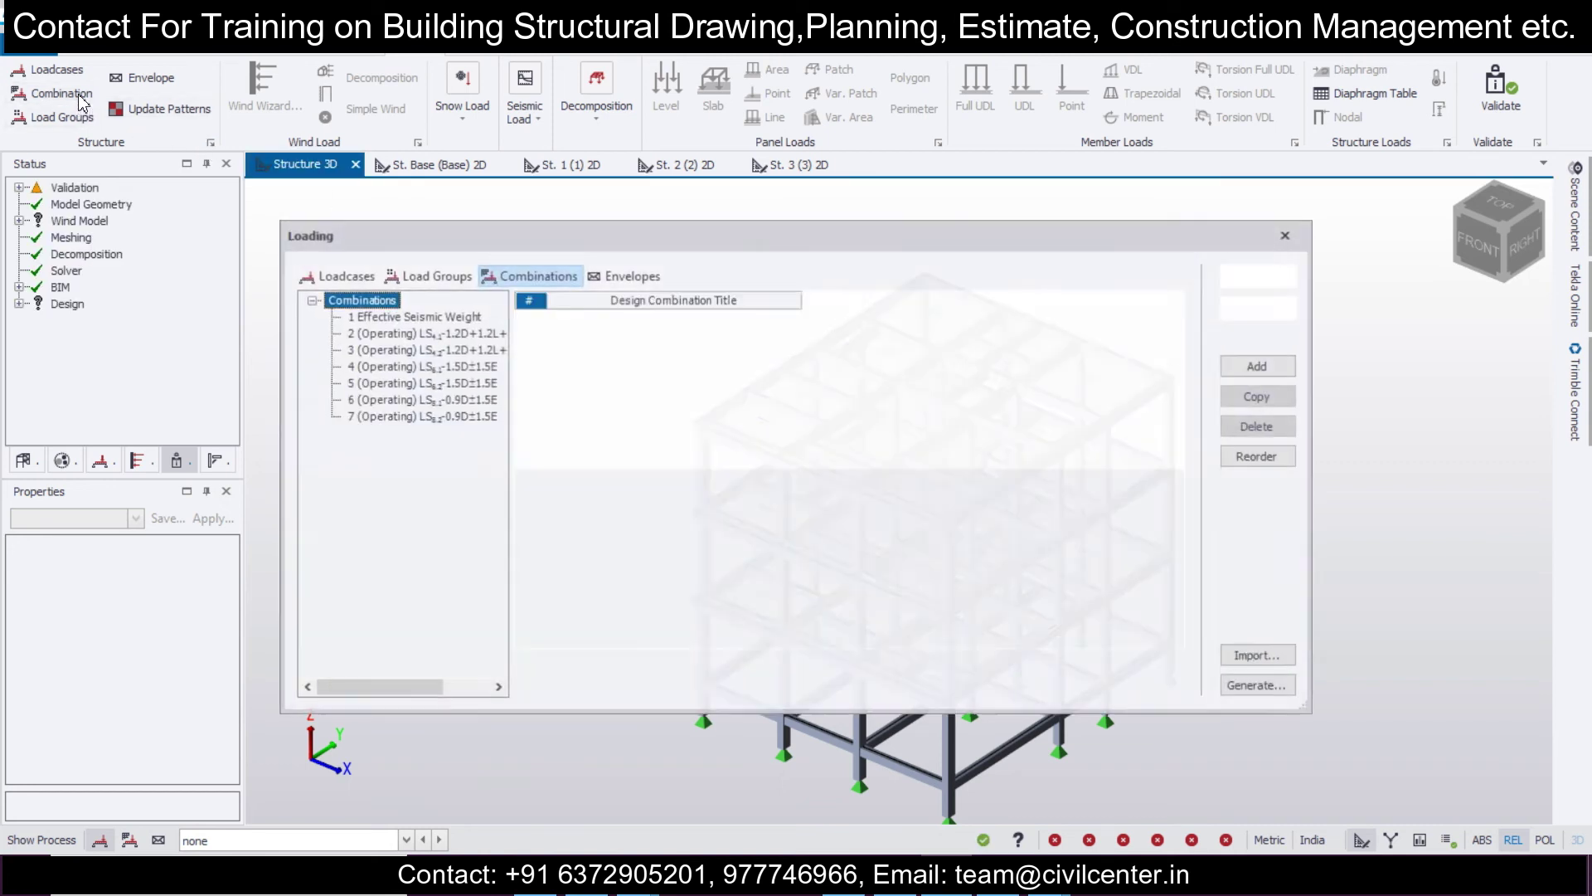
pyautogui.click(1257, 687)
pyautogui.click(932, 602)
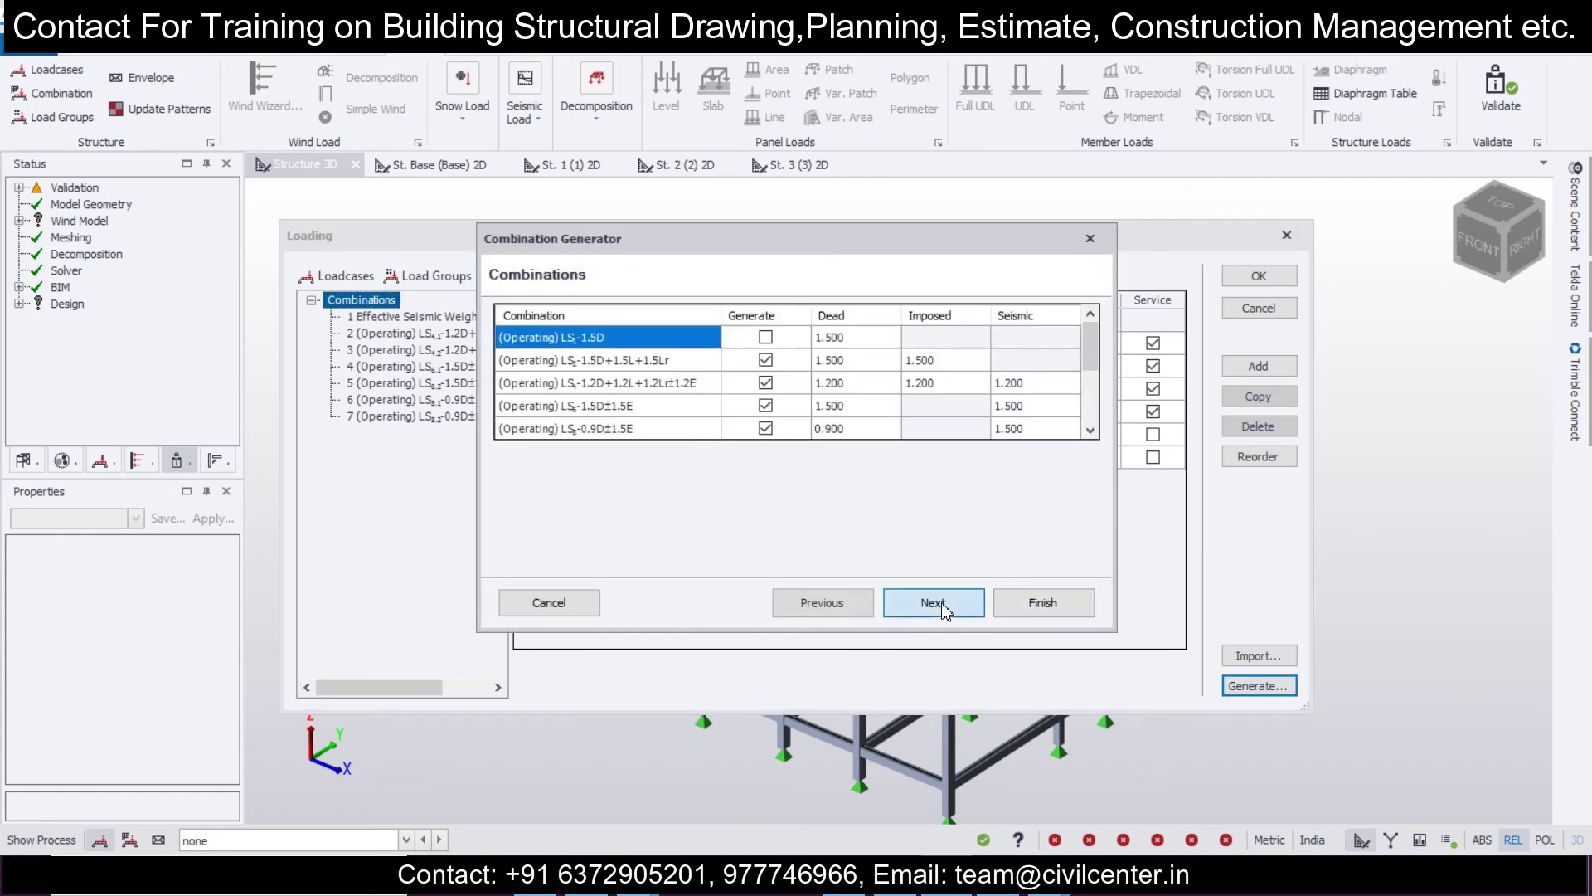
# - Add the LS-1.5D gravity combination and generate, bringing the list to nine combinations
pyautogui.click(765, 338)
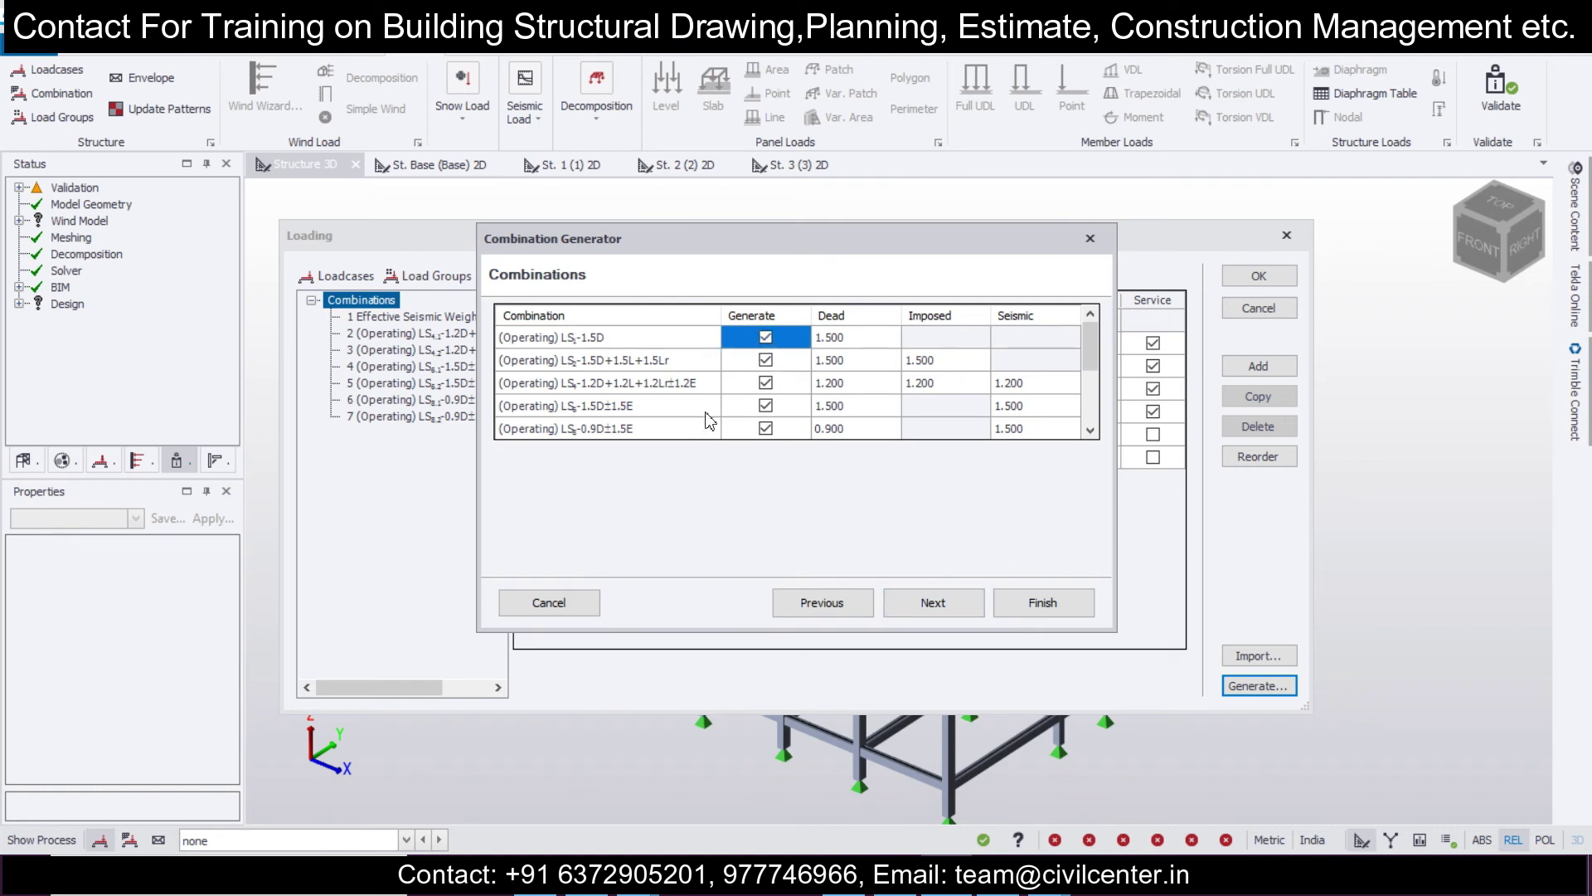
pyautogui.scroll(-5, 751, 344)
pyautogui.scroll(5, 618, 385)
pyautogui.click(936, 606)
pyautogui.click(942, 611)
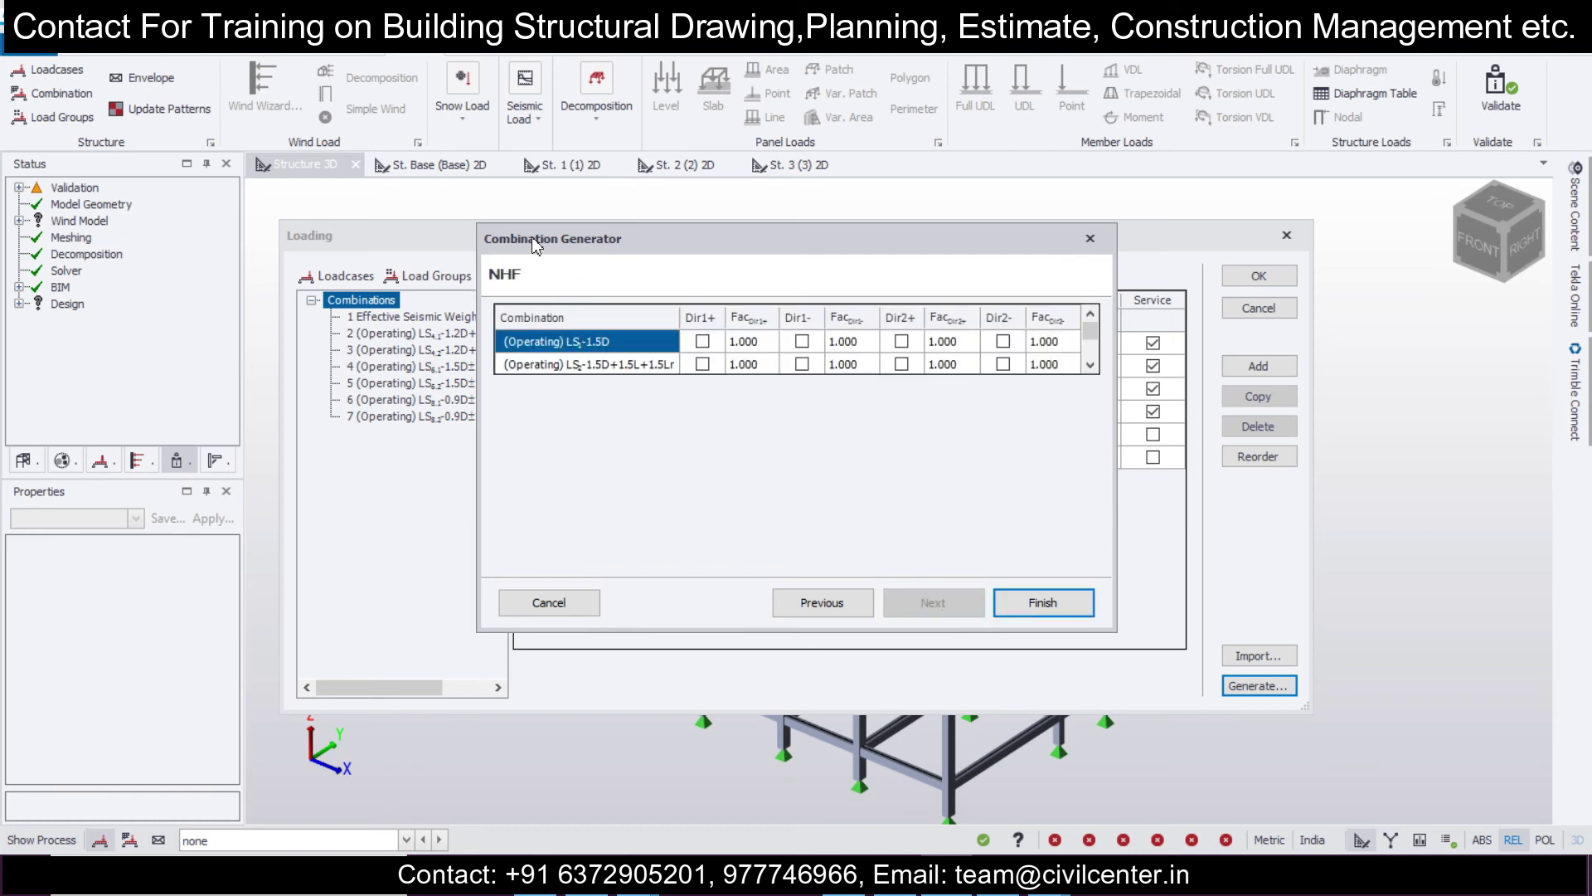
pyautogui.click(1041, 612)
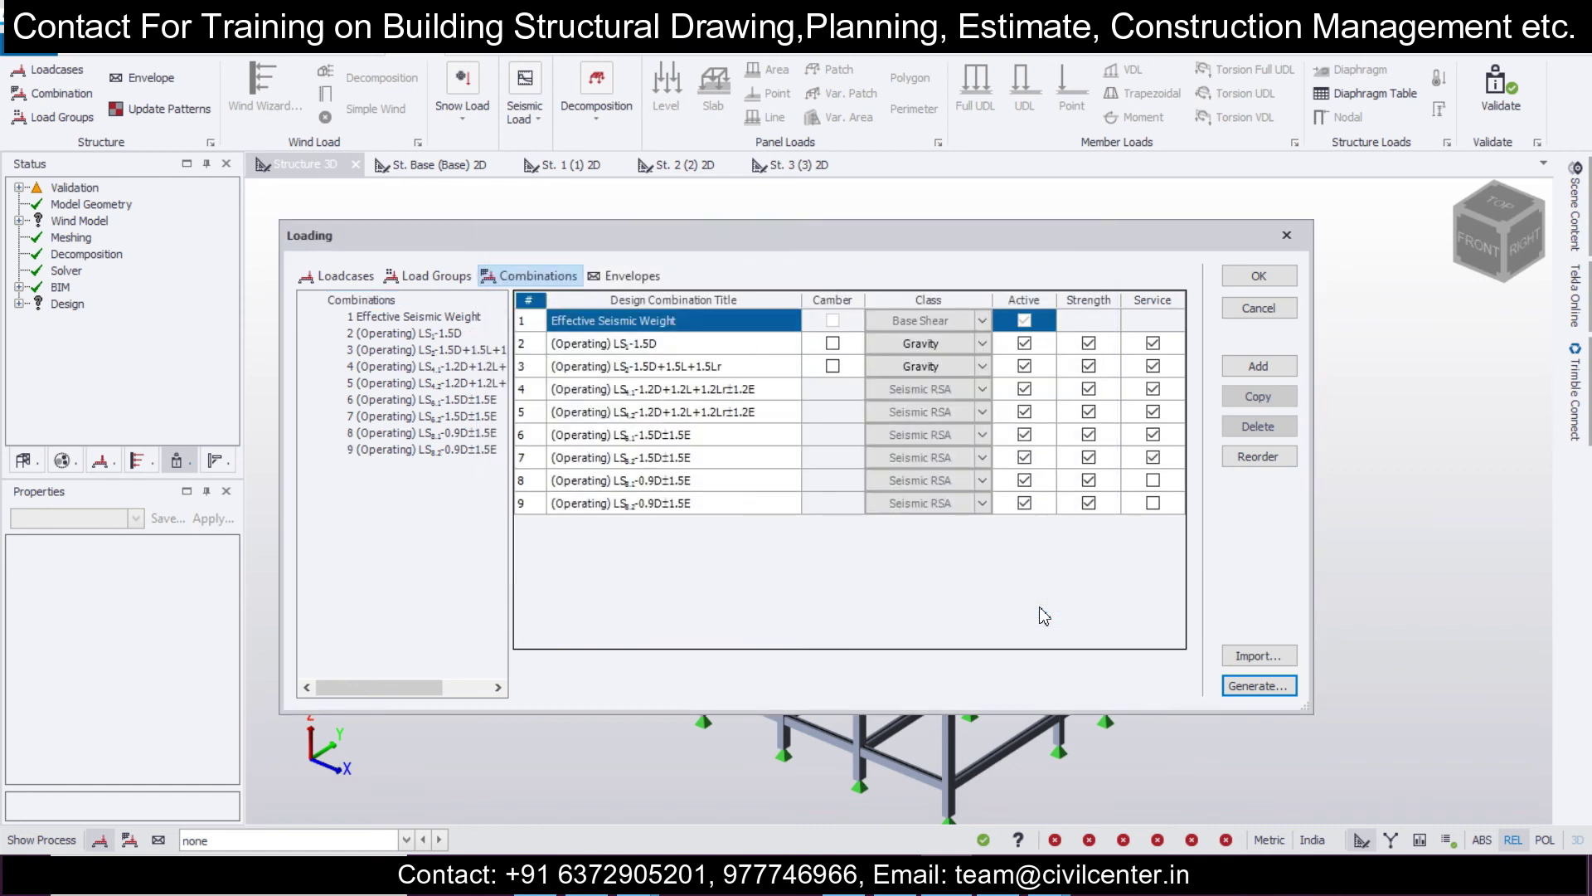
pyautogui.click(1284, 280)
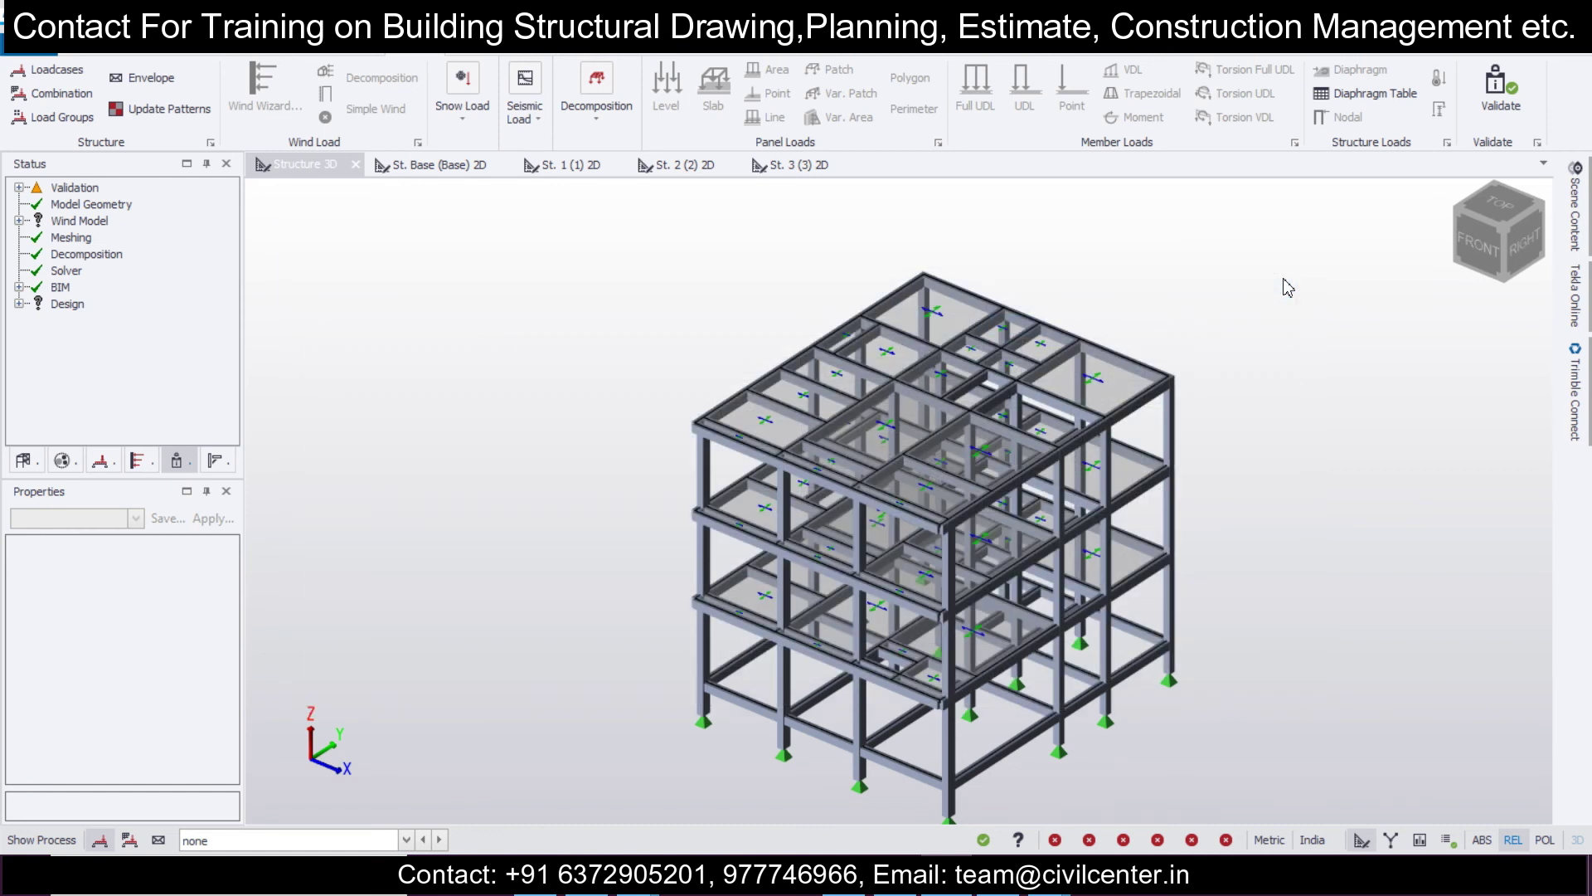
pyautogui.moveTo(1308, 544); pyautogui.dragTo(1275, 507, button='middle')
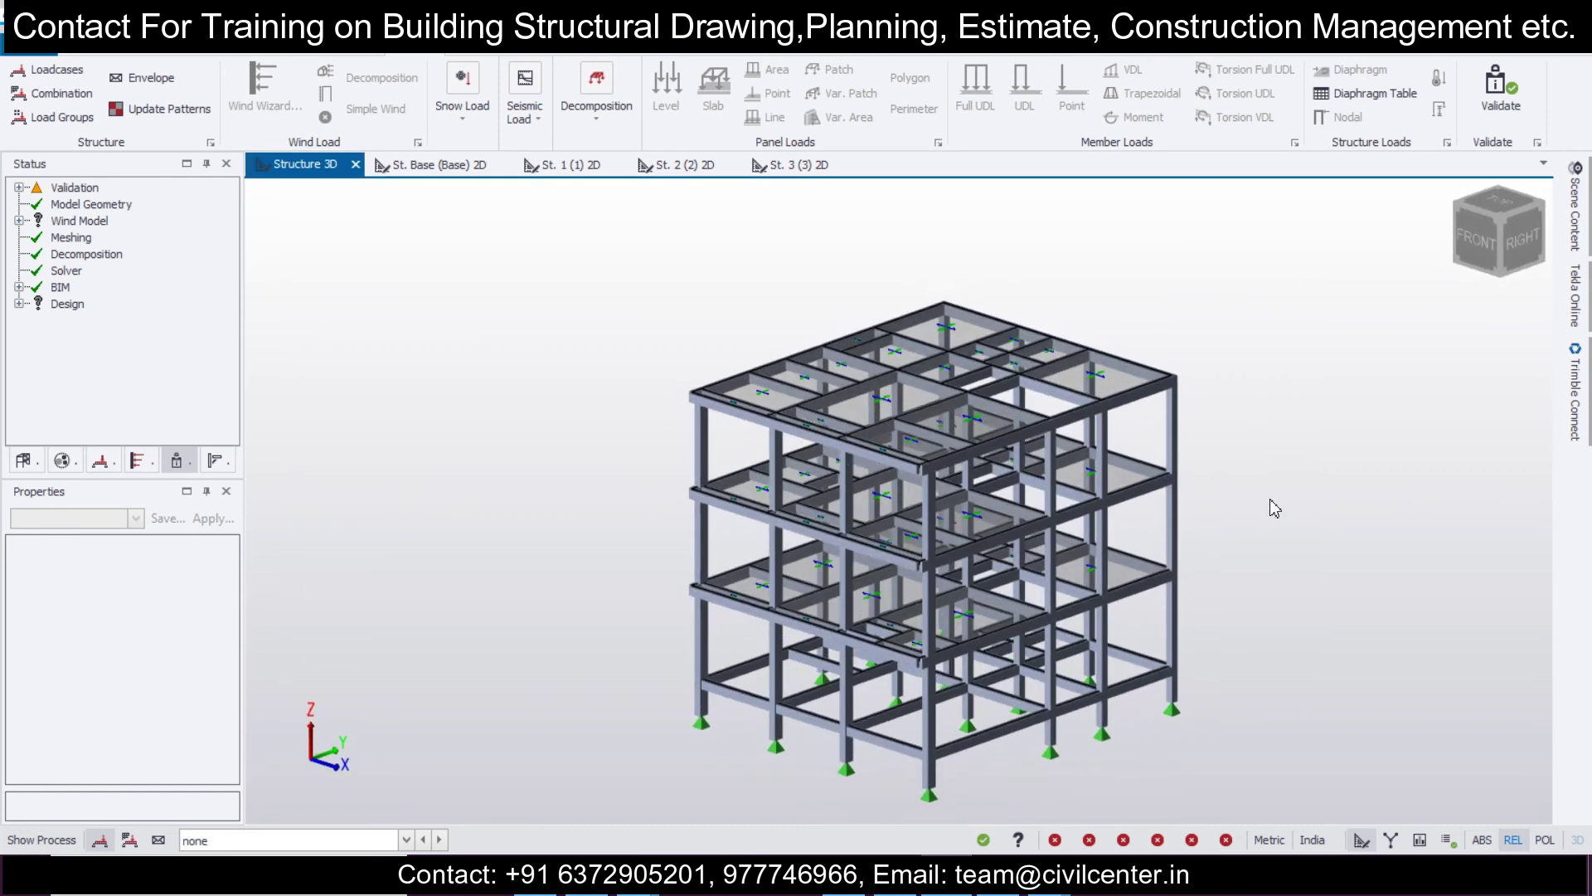
pyautogui.click(1417, 841)
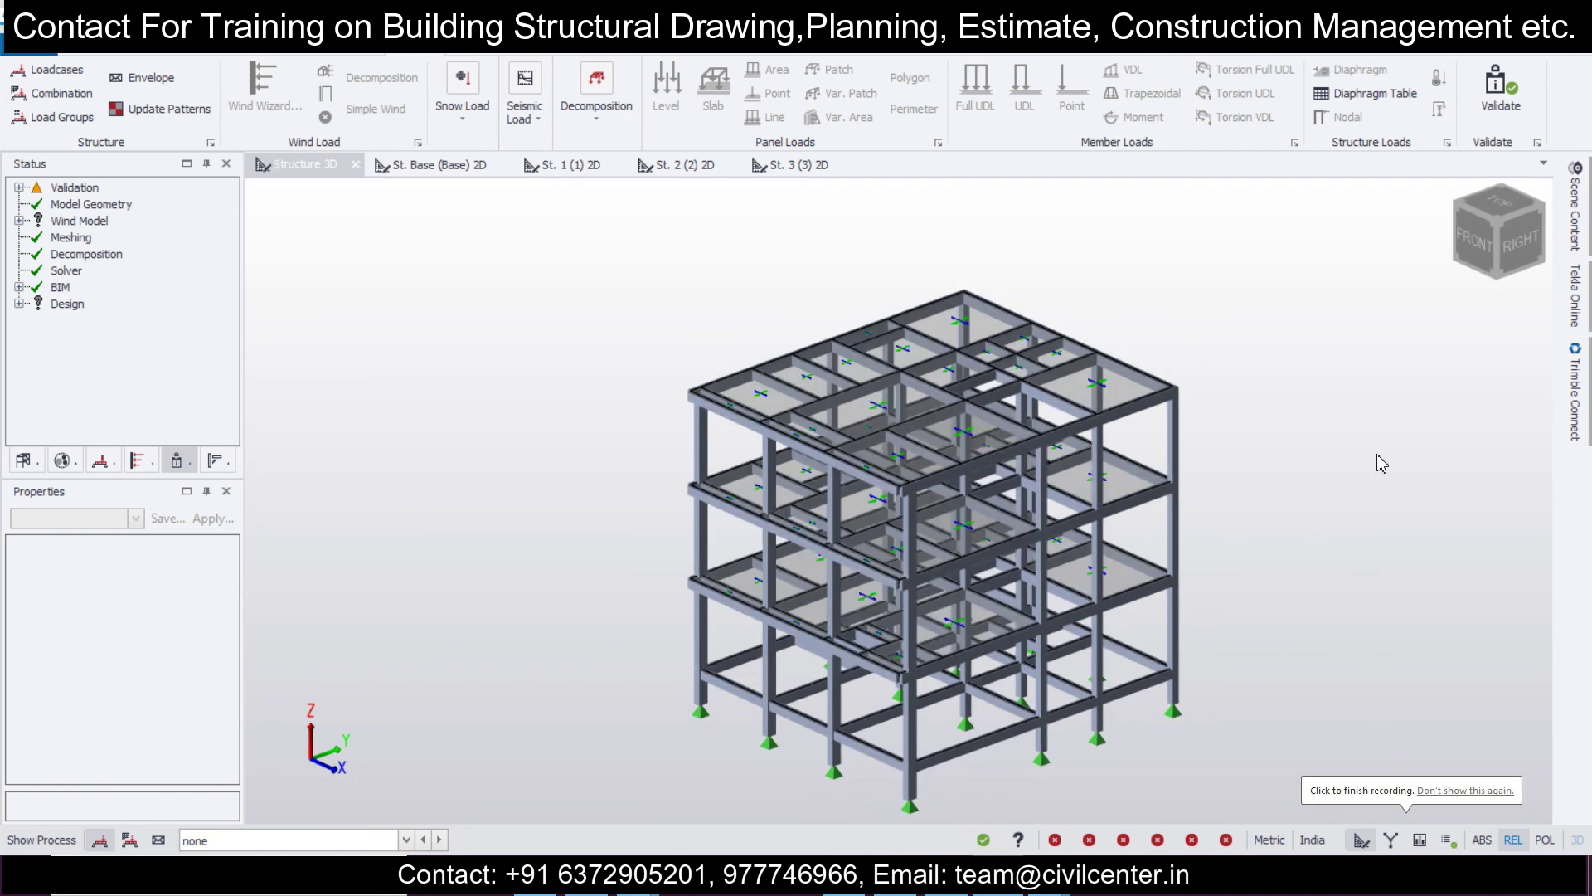
pyautogui.moveTo(1377, 462); pyautogui.dragTo(1272, 439, button='middle')
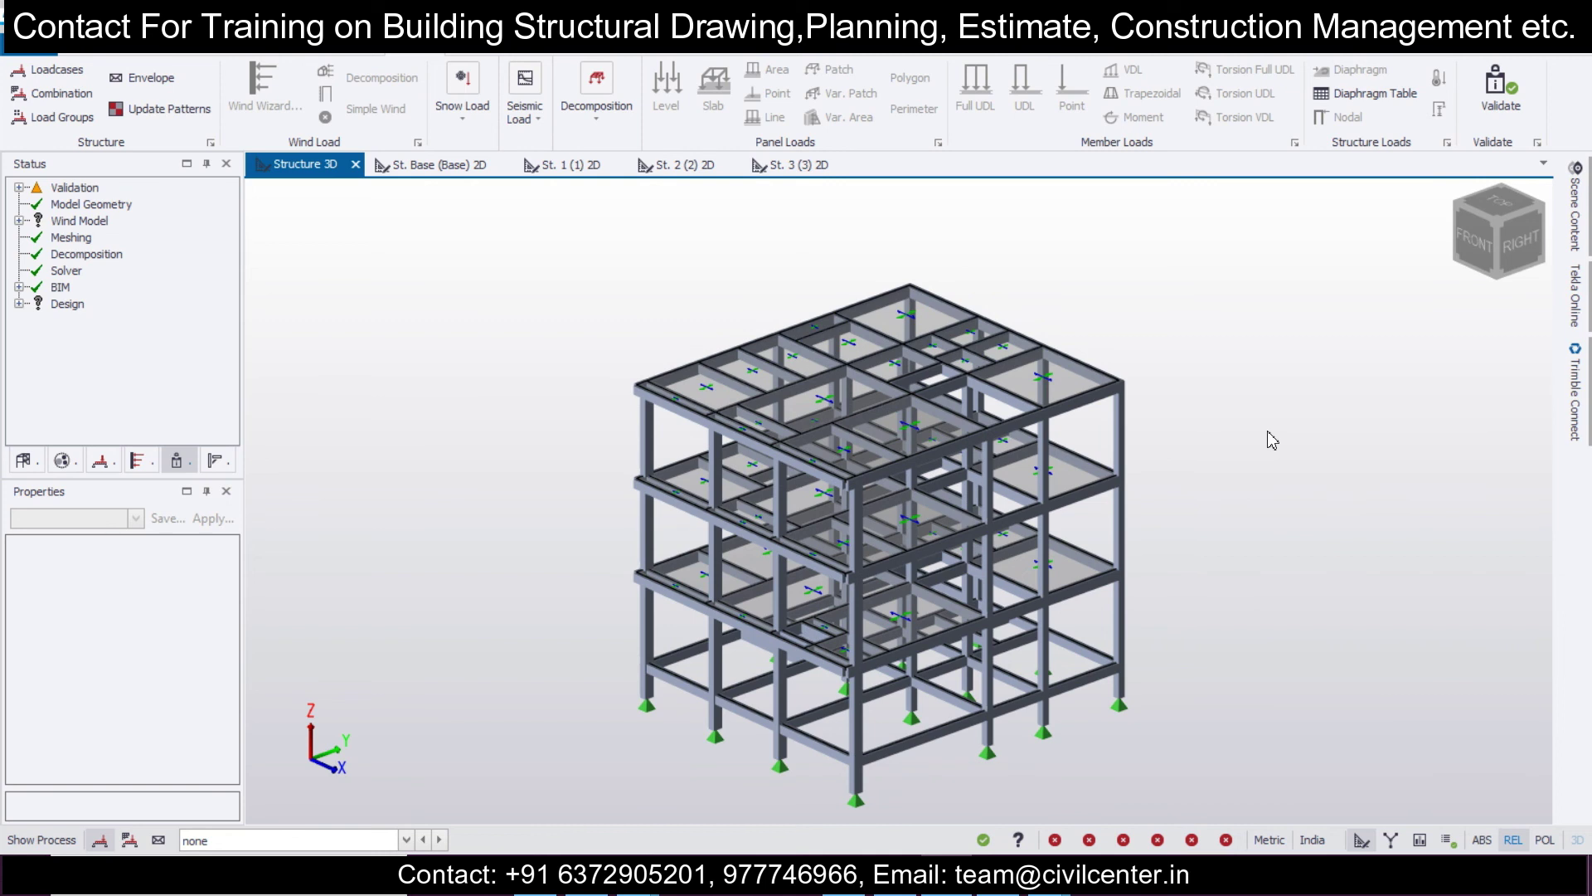
pyautogui.scroll(2, 1272, 439)
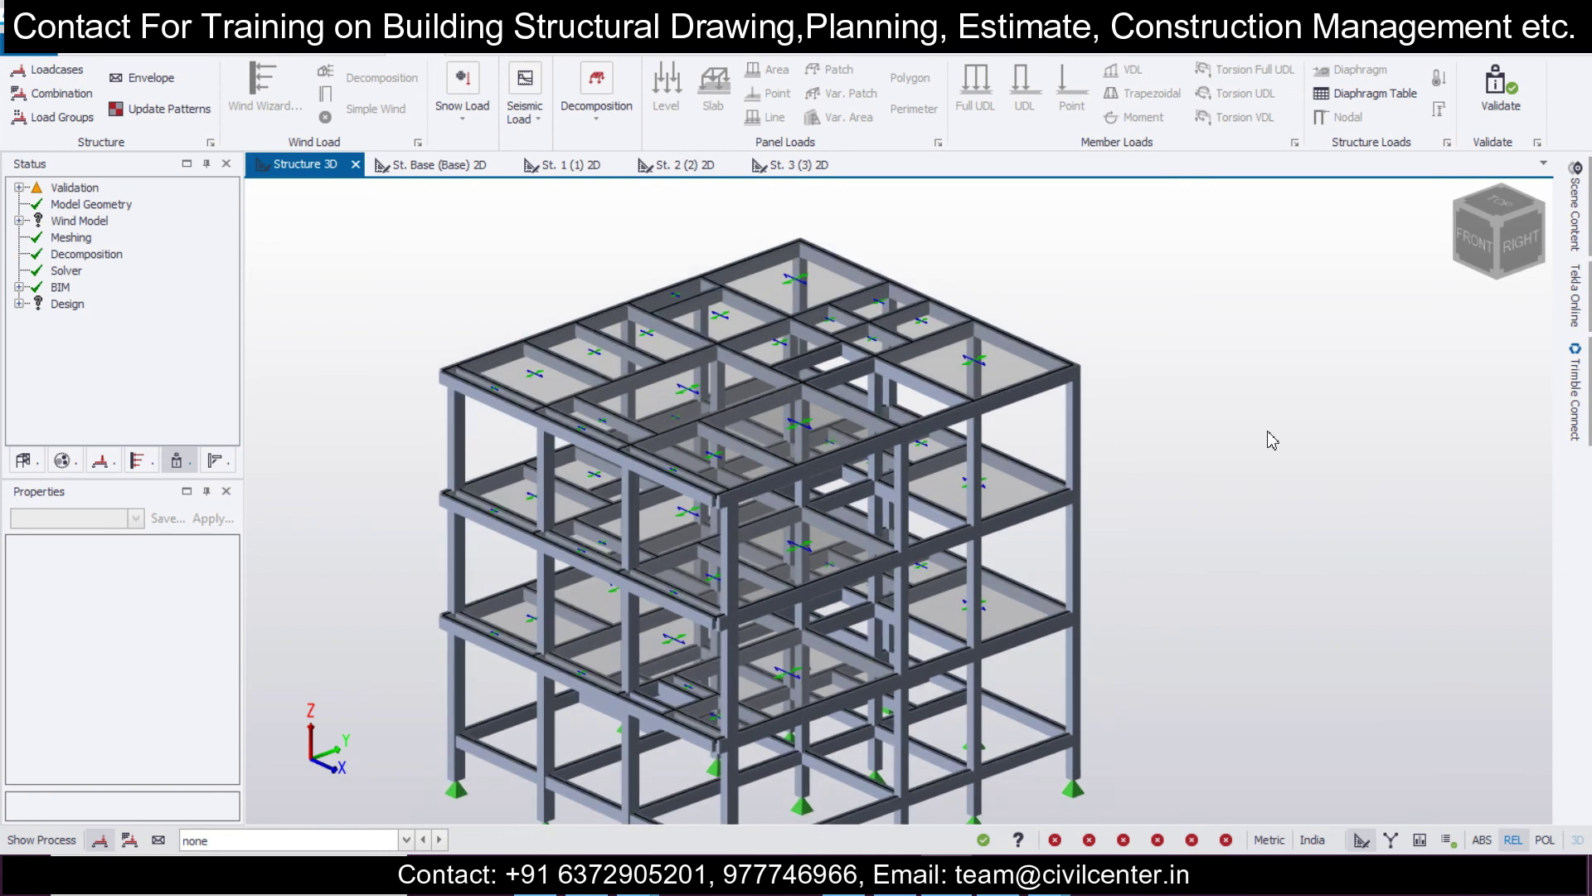
pyautogui.moveTo(1267, 446); pyautogui.dragTo(1308, 434, button='middle')
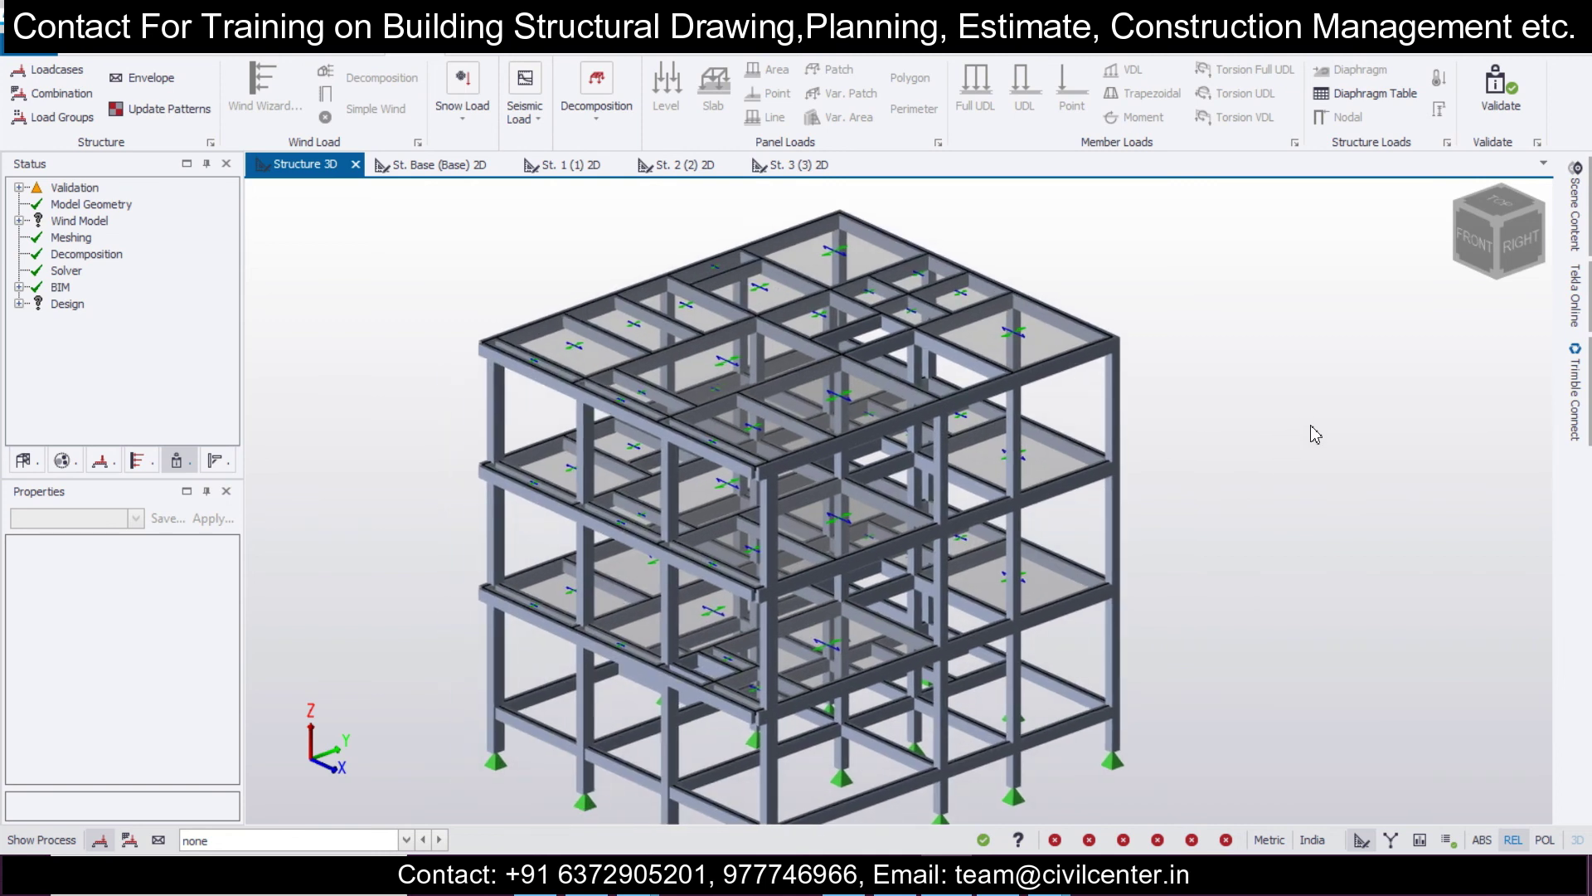